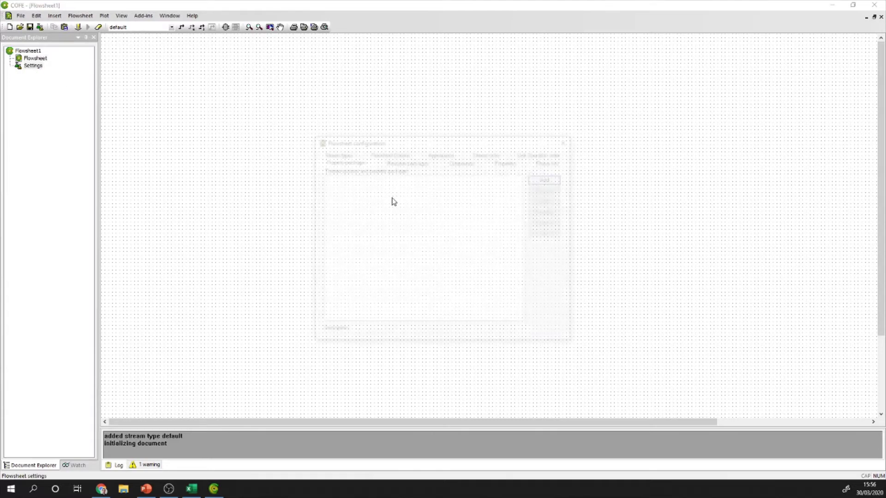
Step: Create a TEA (CAPE-OPEN 1.1) property package named "Gás de Síntese" with the Peng Robinson model set and description "Gás de Síntese modelo Peng-Robinson"
{"action": "left_click", "coordinate": [558, 179]}
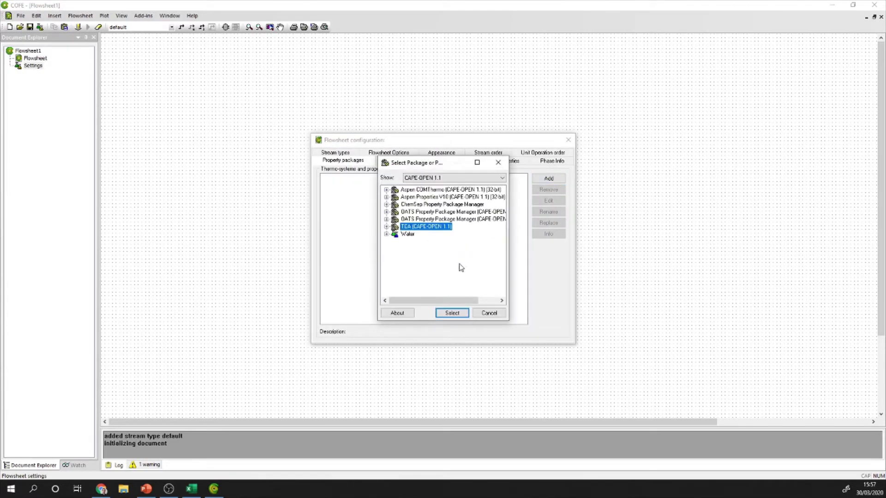
{"action": "left_click", "coordinate": [452, 313]}
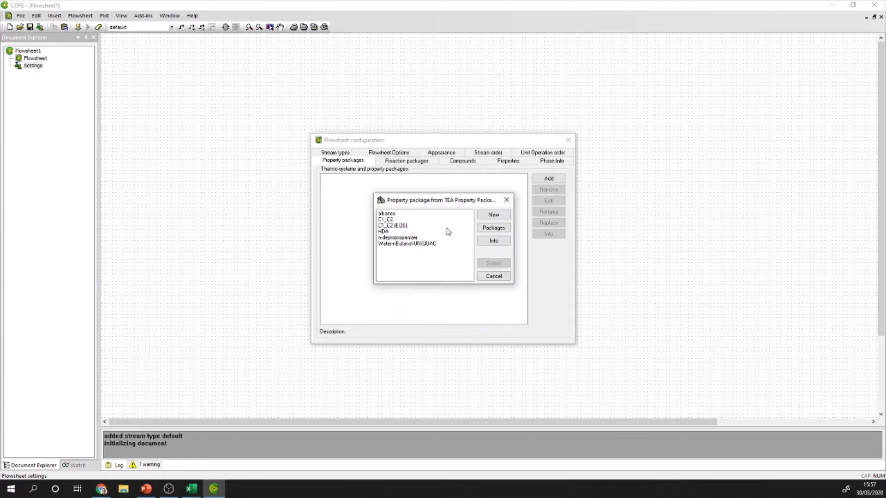
{"action": "left_click", "coordinate": [485, 216]}
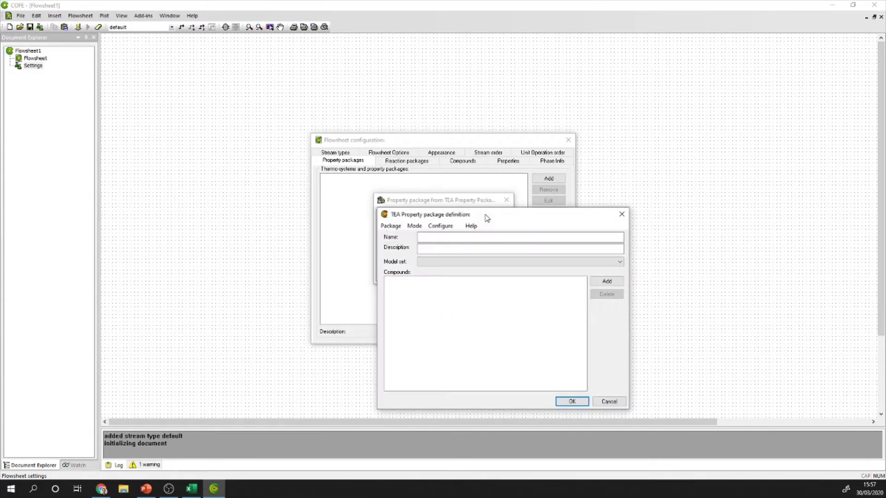
{"action": "left_click", "coordinate": [463, 236]}
{"action": "left_click", "coordinate": [434, 261]}
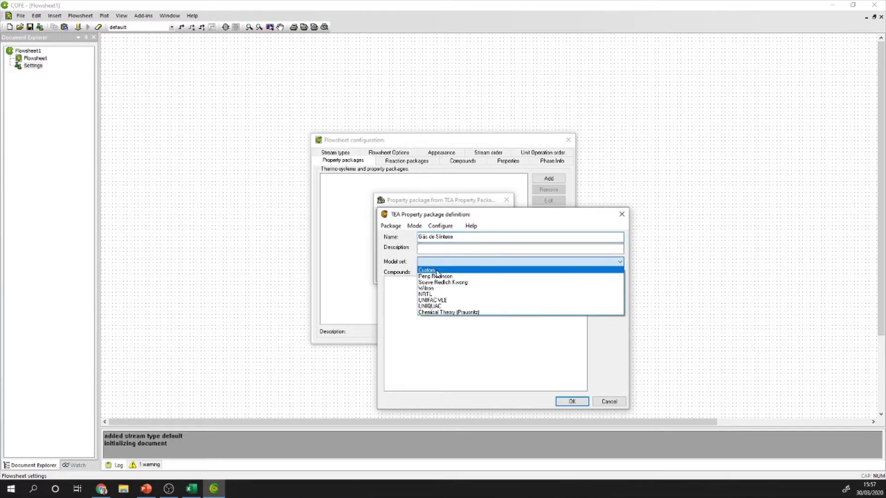
{"action": "left_click", "coordinate": [450, 278]}
{"action": "left_click", "coordinate": [428, 249]}
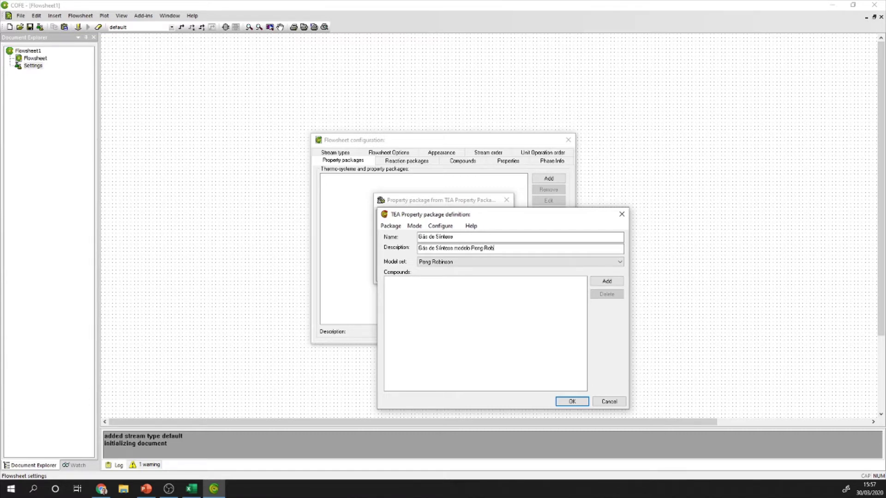
Step: Add carbon monoxide, carbon dioxide, hydrogen, water and methane to the property package's compounds
{"action": "left_click", "coordinate": [607, 281]}
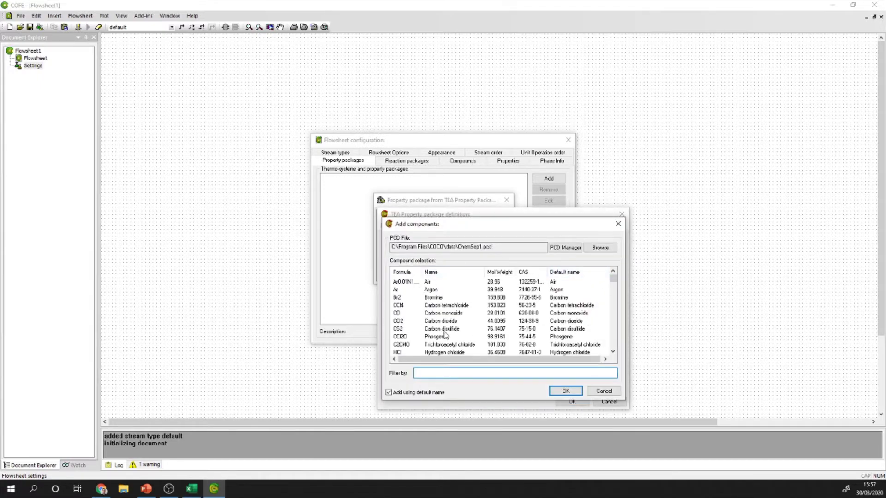
{"action": "left_click", "coordinate": [396, 314]}
{"action": "left_click", "coordinate": [398, 321], "text": "ctrl"}
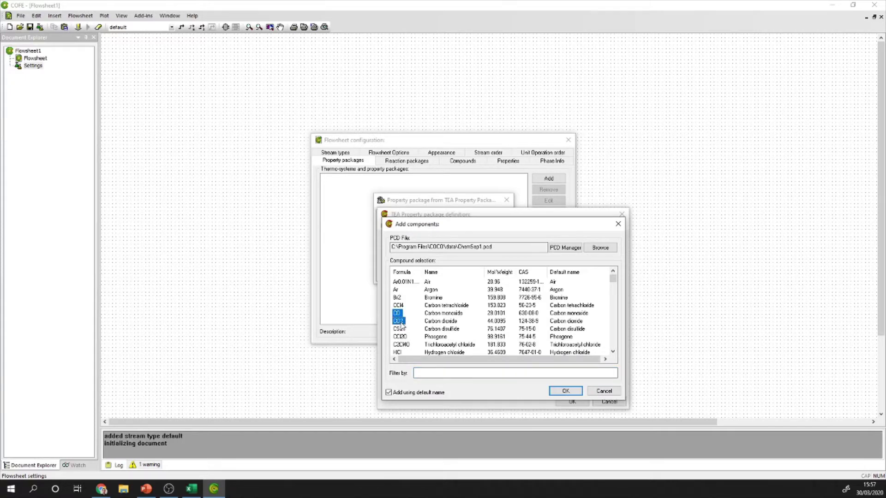
{"action": "scroll", "coordinate": [400, 324], "scroll_direction": "down", "scroll_amount": 2}
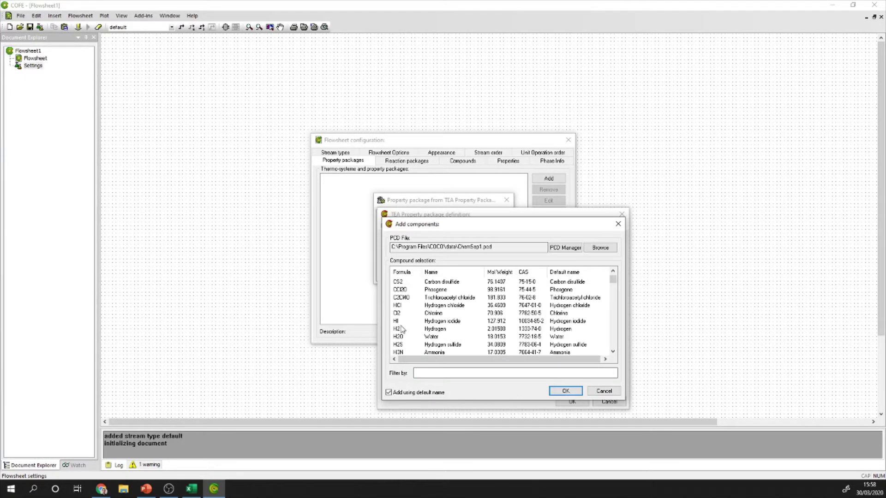
{"action": "left_click", "coordinate": [400, 337], "text": "ctrl"}
{"action": "scroll", "coordinate": [401, 341], "scroll_direction": "down", "scroll_amount": 2}
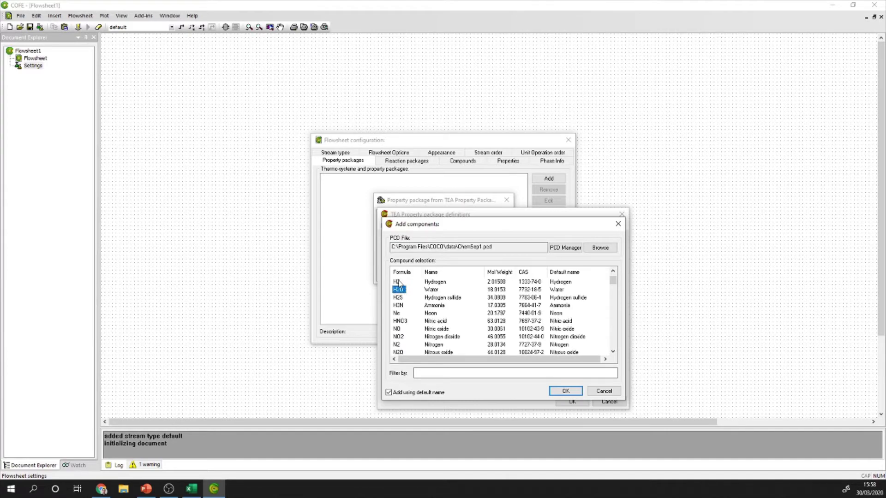
{"action": "scroll", "coordinate": [401, 317], "scroll_direction": "down", "scroll_amount": 2}
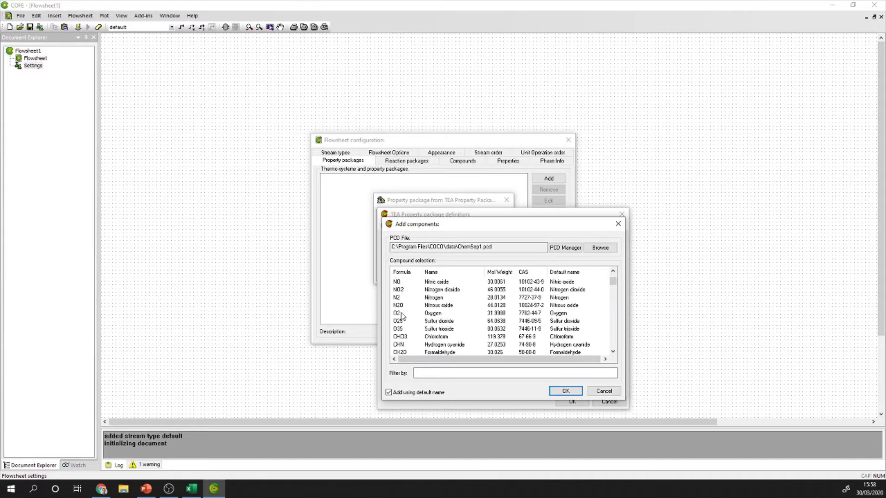
{"action": "scroll", "coordinate": [401, 316], "scroll_direction": "down", "scroll_amount": 2}
{"action": "left_click", "coordinate": [398, 328], "text": "ctrl"}
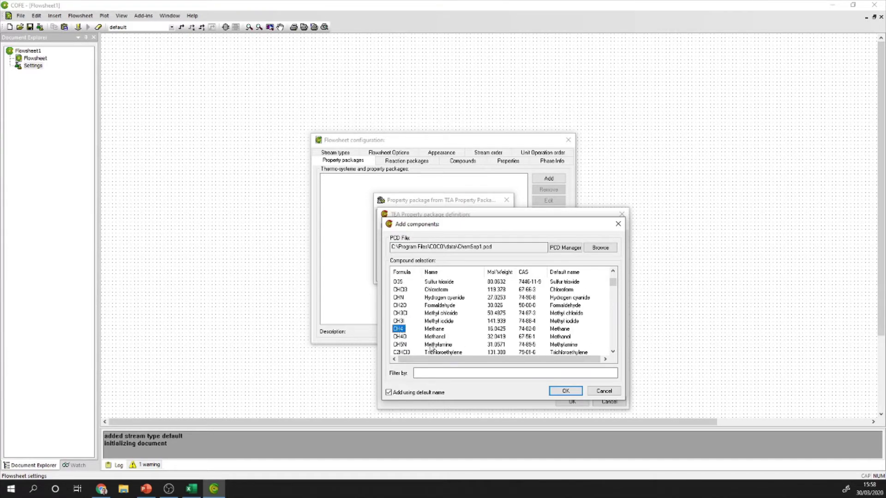
{"action": "left_click", "coordinate": [566, 391]}
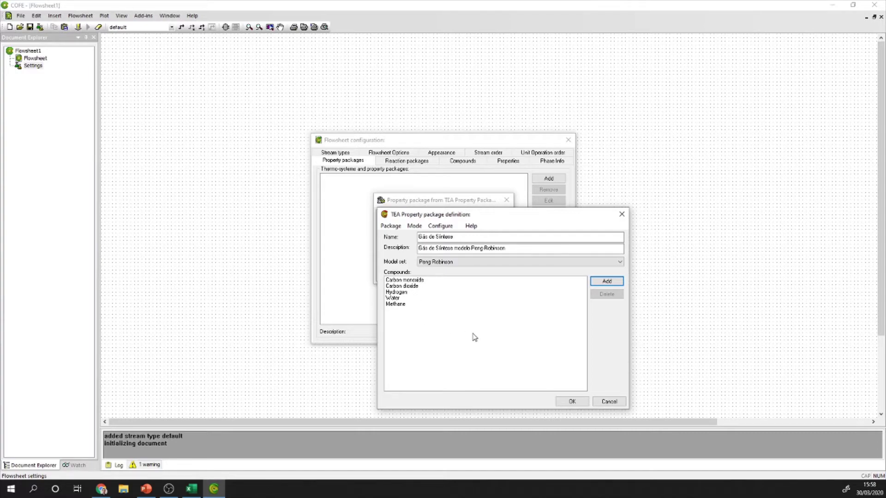
Step: Save the property package, assign it to the default stream type and close the flowsheet configuration
{"action": "left_click", "coordinate": [572, 402]}
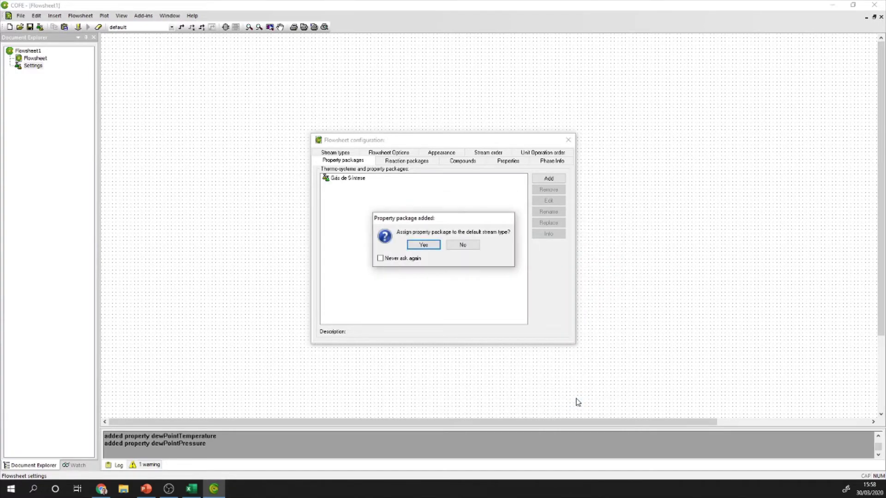
{"action": "left_click", "coordinate": [418, 247]}
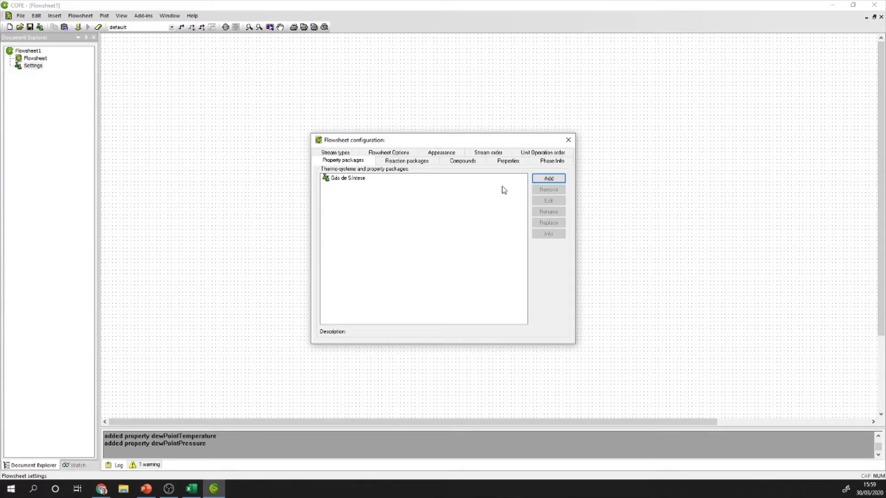
{"action": "left_click", "coordinate": [568, 140]}
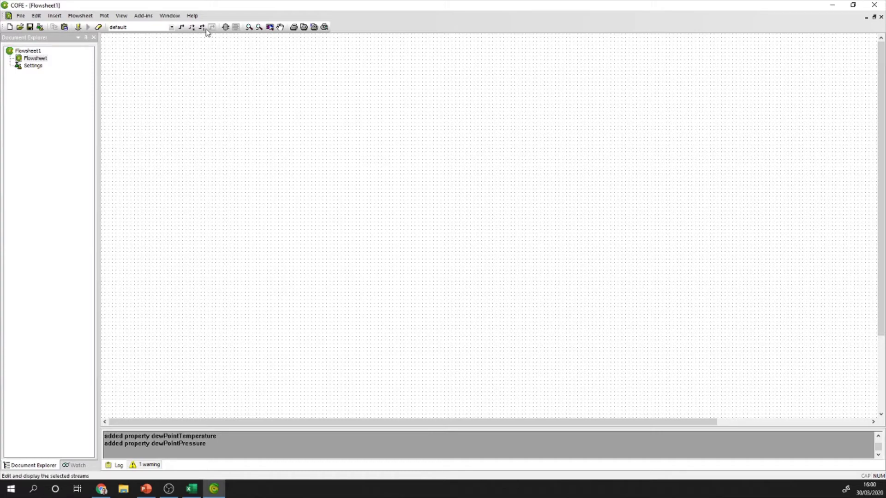
Step: Draw a horizontal material stream in the upper-left area of the flowsheet
{"action": "left_click", "coordinate": [181, 28]}
{"action": "left_click", "coordinate": [156, 129]}
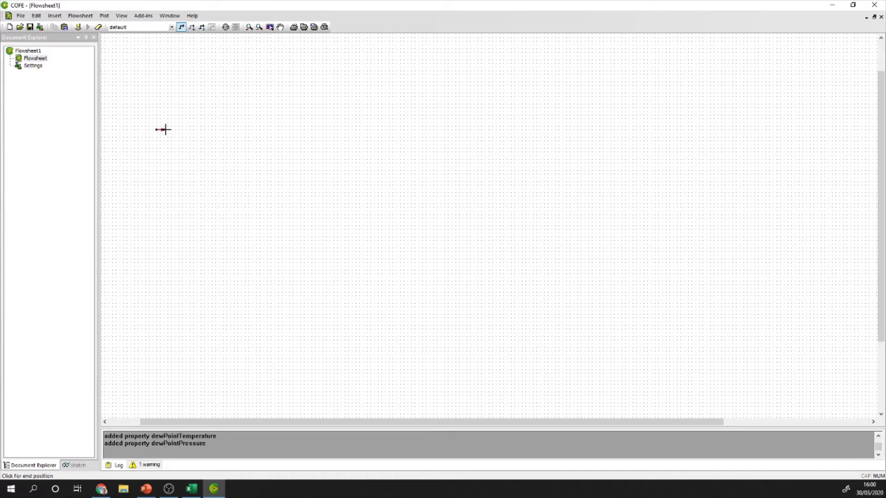
{"action": "left_click", "coordinate": [227, 131]}
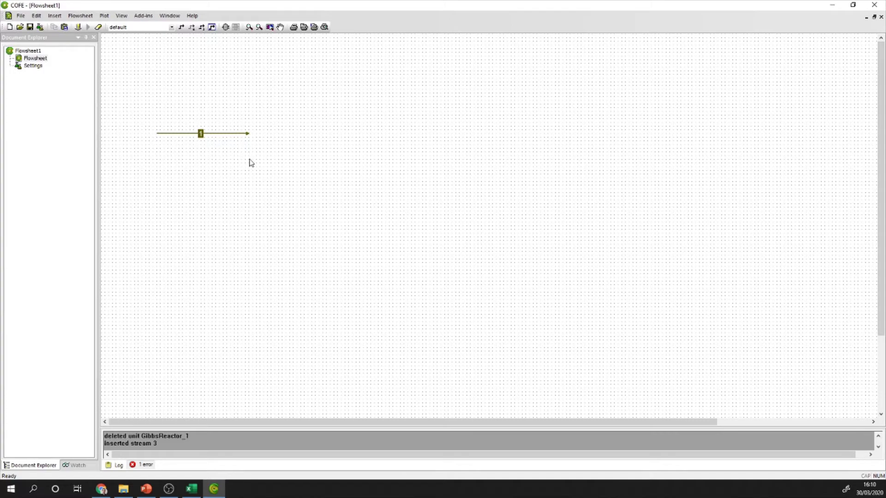
Step: Open the data of stream 1 and set its pressure unit to bar and its temperature unit to Celsius
{"action": "double_click", "coordinate": [227, 134]}
{"action": "left_click", "coordinate": [221, 77]}
{"action": "left_click", "coordinate": [220, 78]}
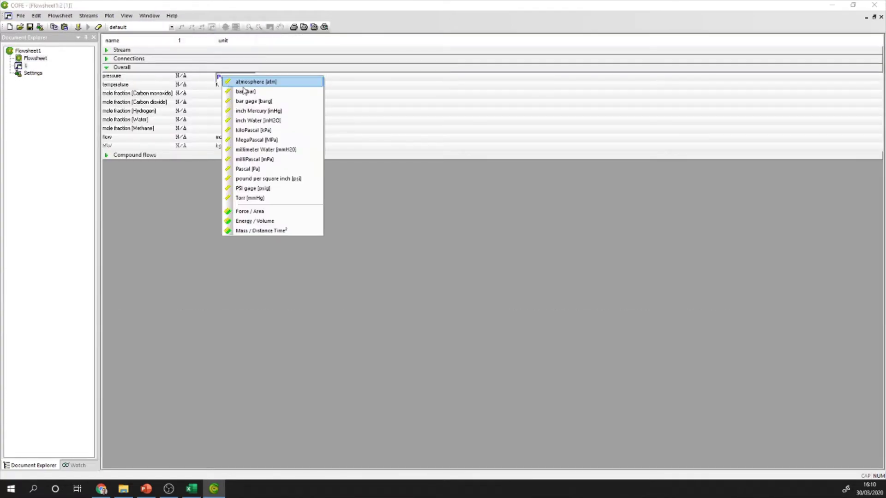
{"action": "left_click", "coordinate": [221, 91]}
{"action": "left_click", "coordinate": [222, 85]}
{"action": "left_click", "coordinate": [223, 85]}
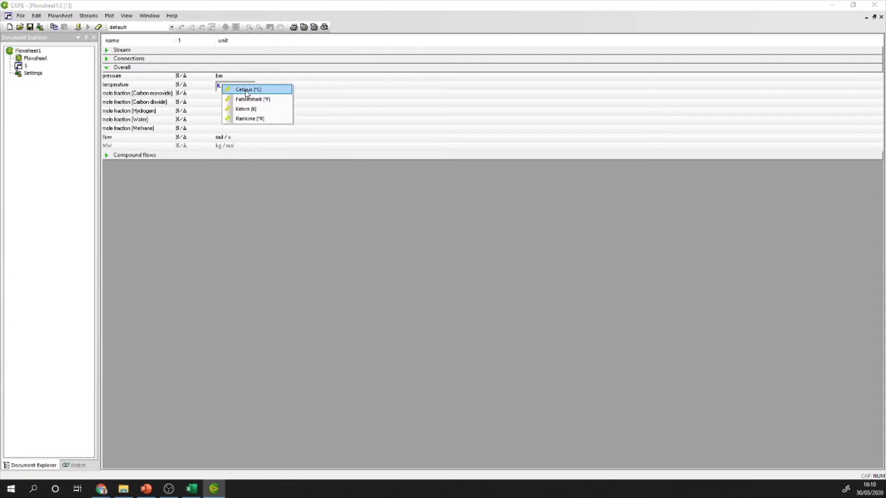
{"action": "left_click", "coordinate": [246, 96]}
Step: Set the pressure of stream 1 to 1 bar and its temperature to 300 °C
{"action": "left_click", "coordinate": [188, 77]}
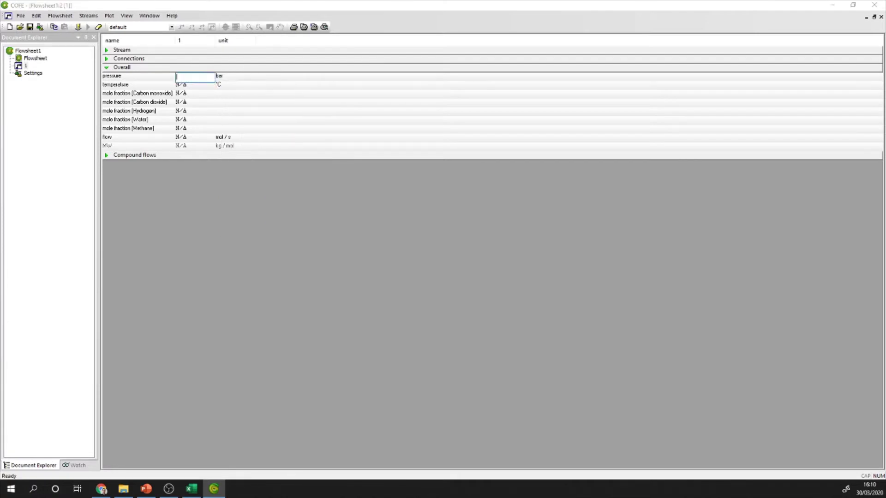
{"action": "left_click", "coordinate": [181, 85]}
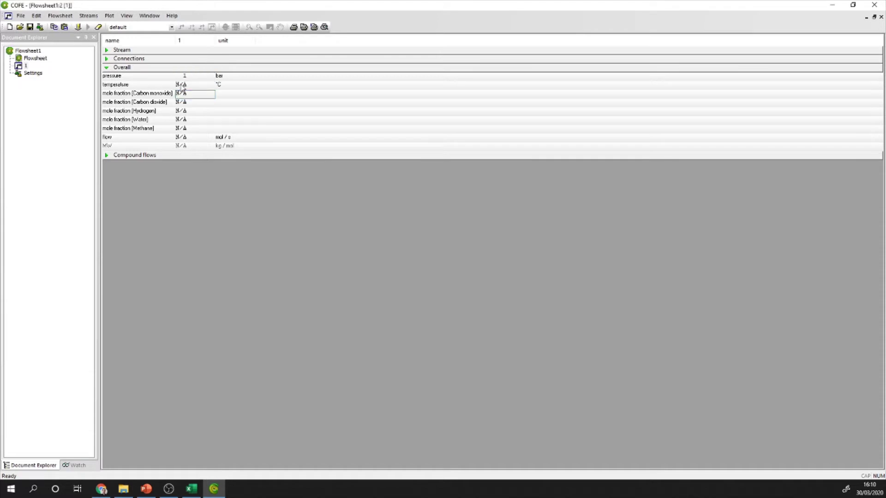
{"action": "type", "text": "300"}
{"action": "key", "text": "Return"}
Step: Set the methane and water mole fractions of stream 1 to 0.5 each
{"action": "left_click", "coordinate": [180, 129]}
{"action": "type", "text": "0.5"}
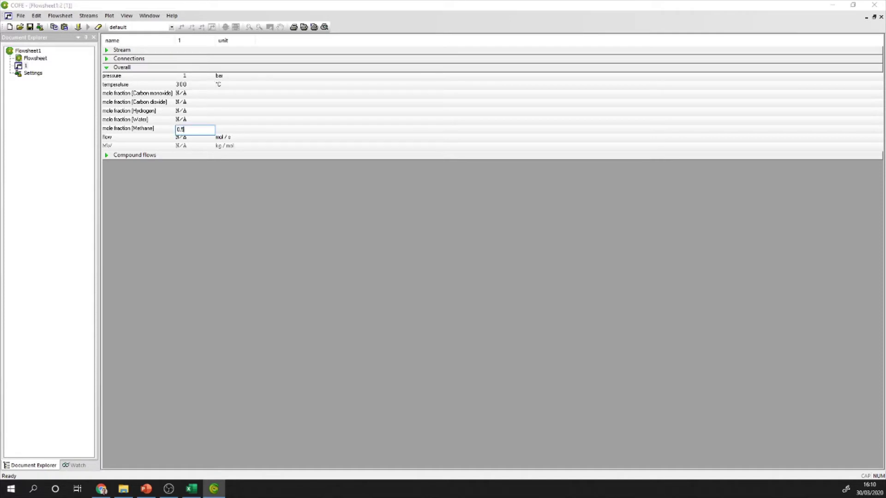
{"action": "left_click", "coordinate": [184, 120]}
{"action": "type", "text": "0.5"}
{"action": "key", "text": "Return"}
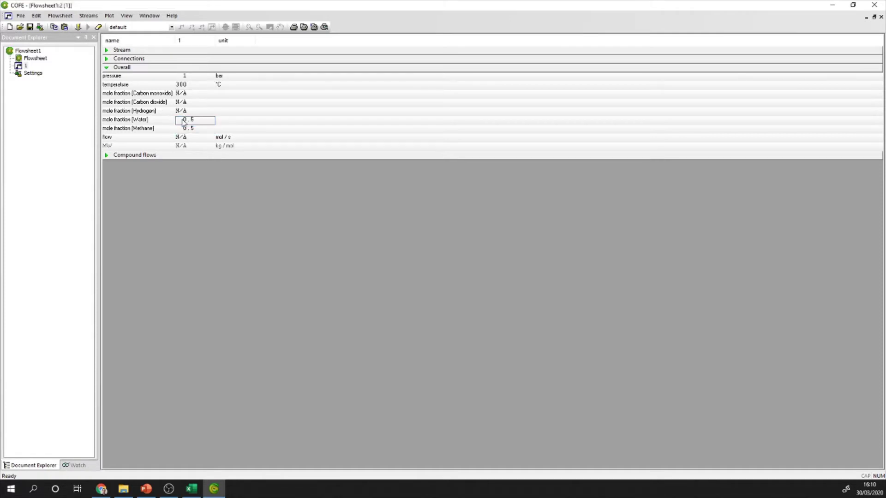
Step: Set the hydrogen, carbon dioxide and carbon monoxide mole fractions of stream 1 to 0
{"action": "left_click", "coordinate": [183, 111]}
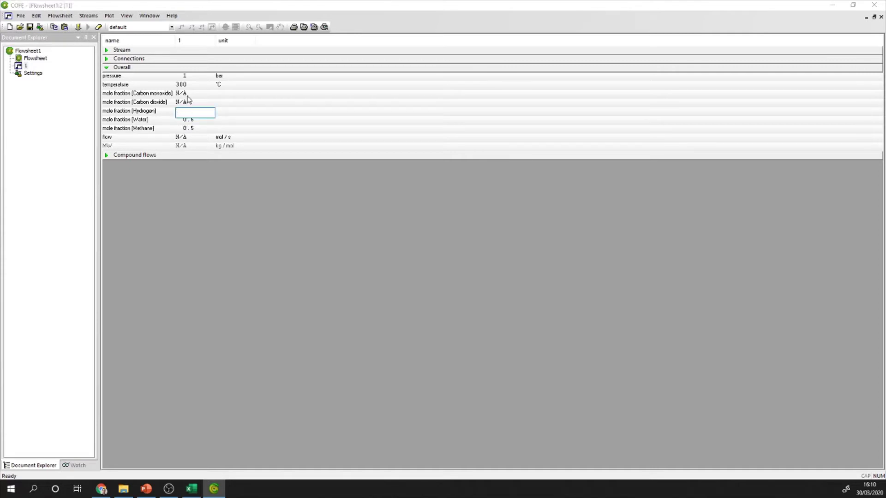
{"action": "type", "text": "0"}
{"action": "key", "text": "Return"}
{"action": "left_click", "coordinate": [195, 103]}
{"action": "type", "text": "0"}
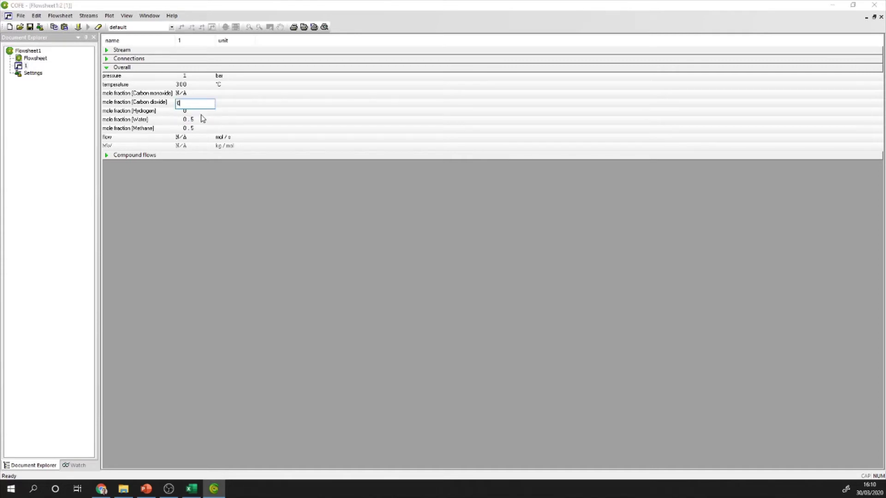
{"action": "key", "text": "Return"}
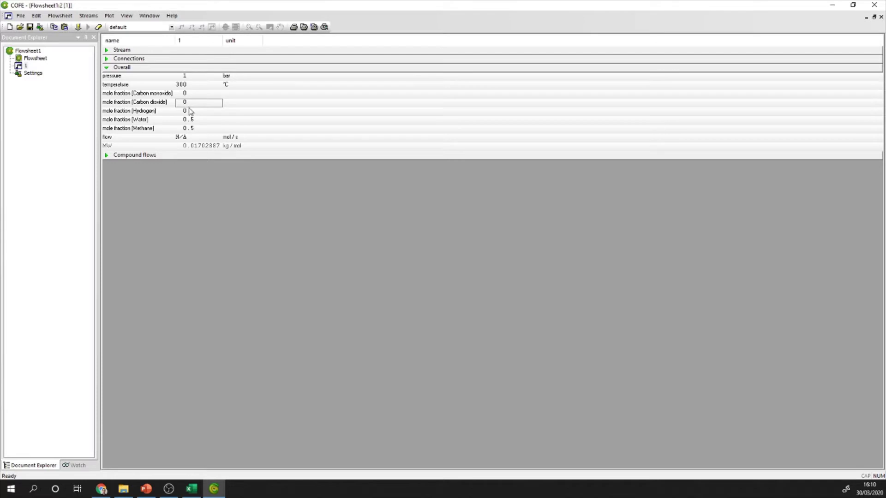
Step: Set the flow of stream 1 to 100 mol/s, then return to the flowsheet and solve it
{"action": "left_click", "coordinate": [187, 139]}
{"action": "type", "text": "100"}
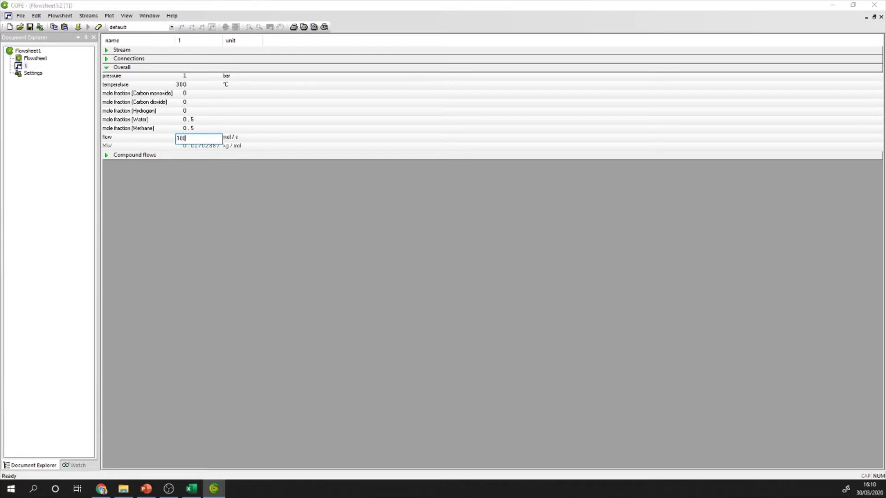
{"action": "key", "text": "Return"}
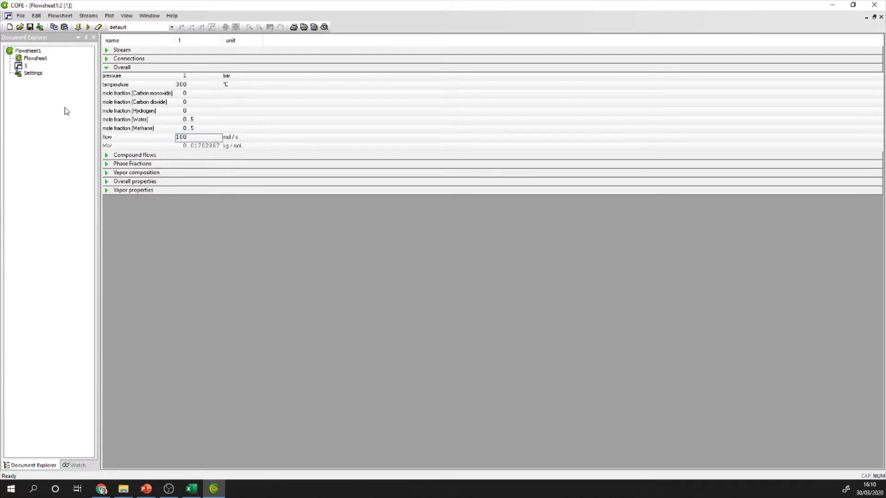
{"action": "double_click", "coordinate": [35, 58]}
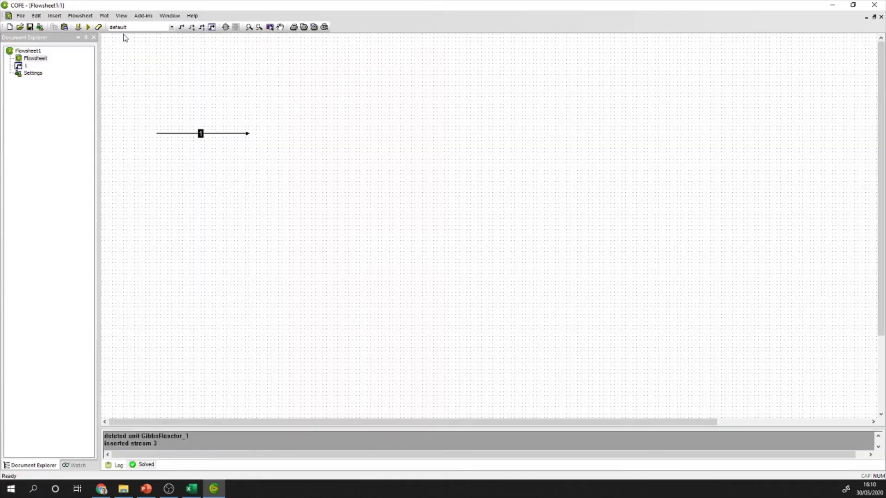
{"action": "left_click", "coordinate": [87, 27]}
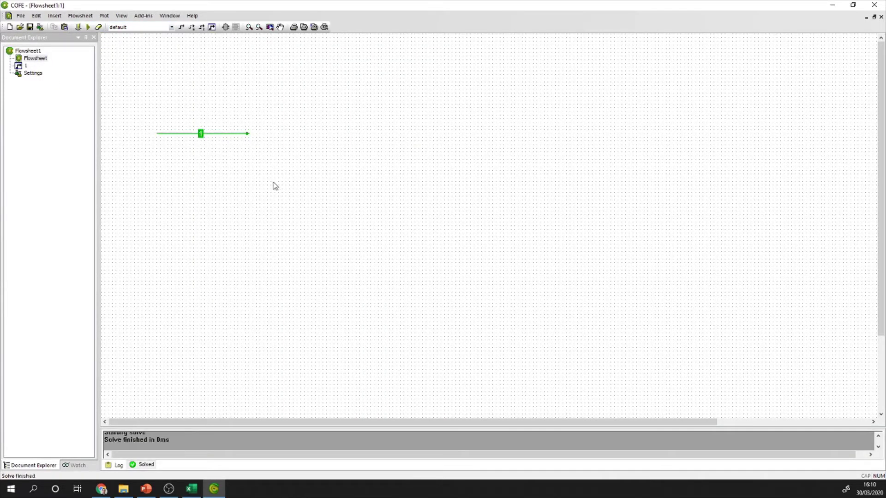
Step: Insert a GibbsReactor unit at the end of stream 1 and connect the stream to the reactor's inlet
{"action": "left_click", "coordinate": [225, 27]}
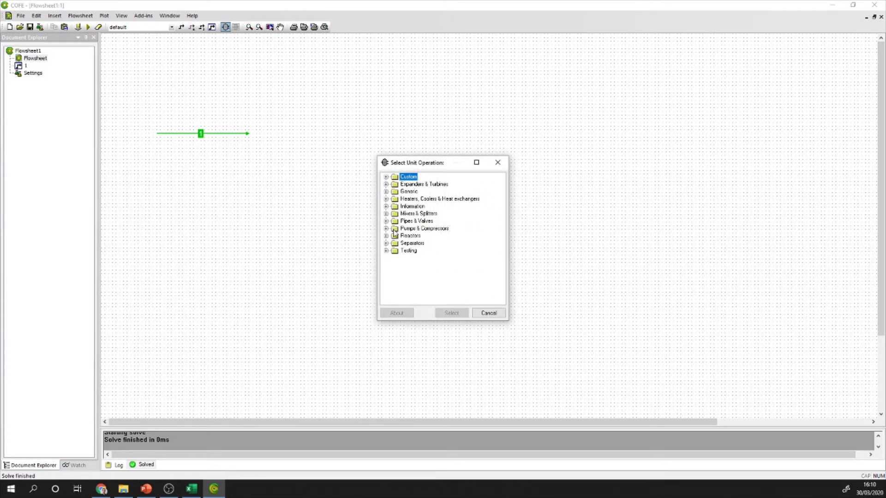
{"action": "left_click", "coordinate": [386, 236]}
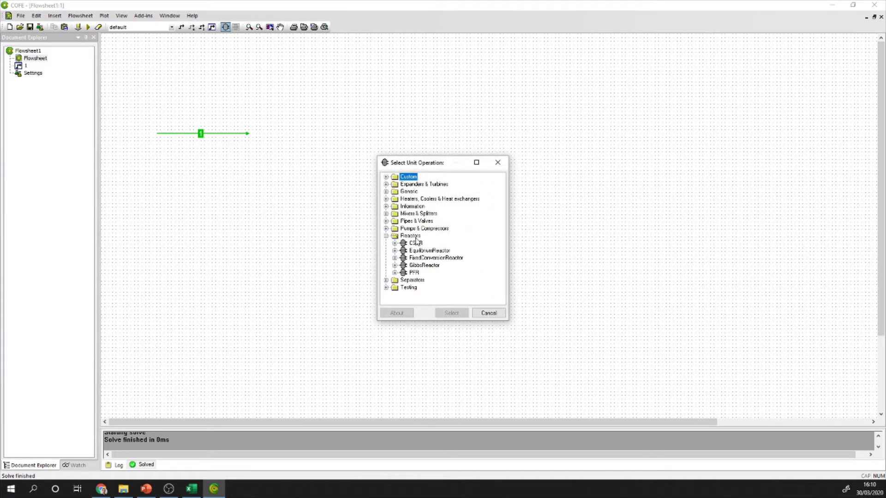
{"action": "left_click", "coordinate": [422, 265]}
{"action": "left_click", "coordinate": [451, 313]}
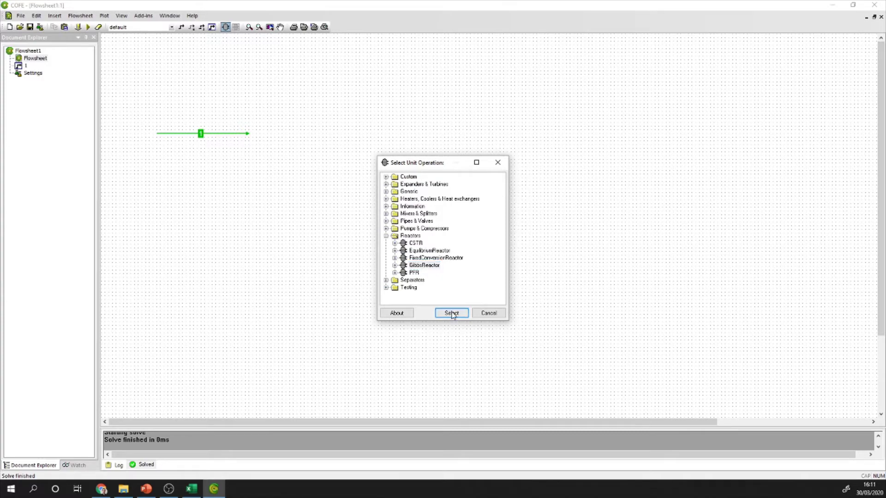
{"action": "left_click", "coordinate": [273, 130]}
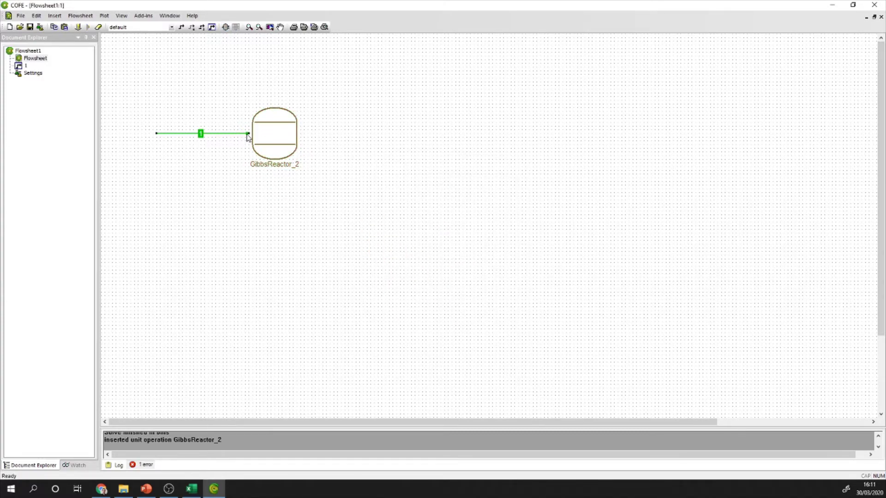
{"action": "left_click_drag", "start_coordinate": [248, 137], "coordinate": [252, 133]}
Step: Draw a horizontal outlet stream from the reactor's outlet to a free end on the flowsheet
{"action": "left_click", "coordinate": [181, 27]}
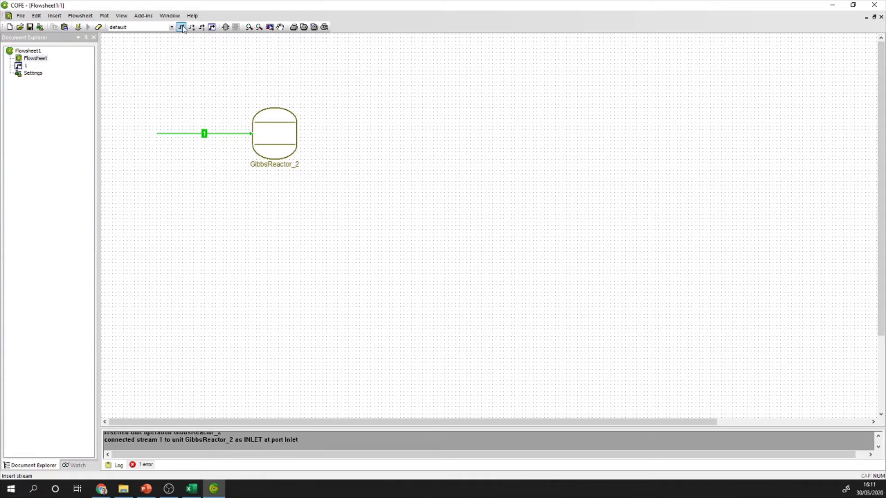
{"action": "left_click", "coordinate": [297, 136]}
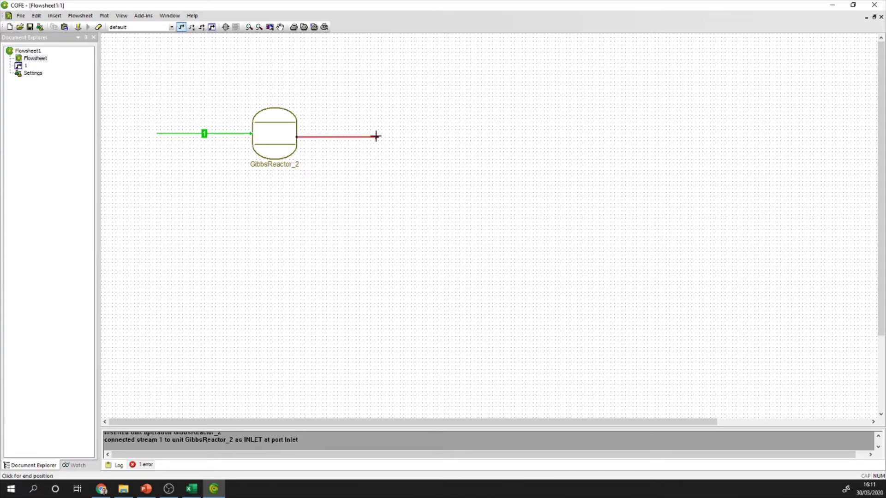
{"action": "left_click", "coordinate": [377, 136]}
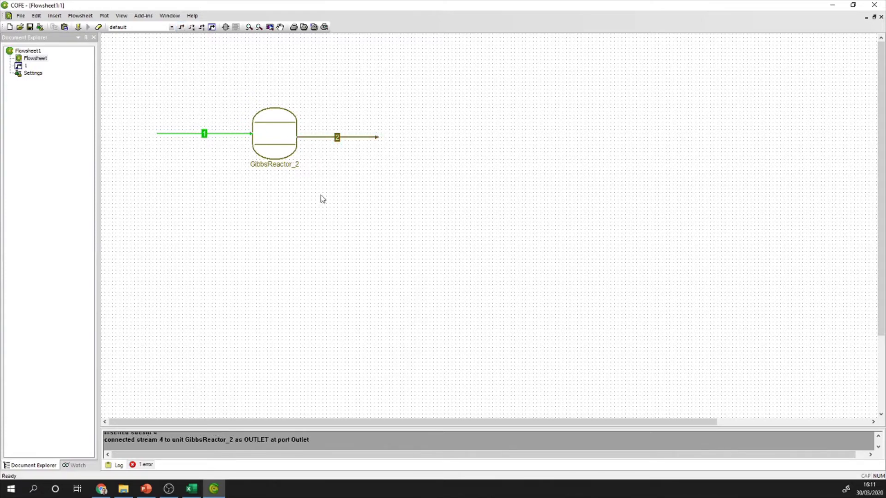
Step: Rename the reactor as "Reator de Gibbs"
{"action": "double_click", "coordinate": [284, 164]}
{"action": "type", "text": "Re"}
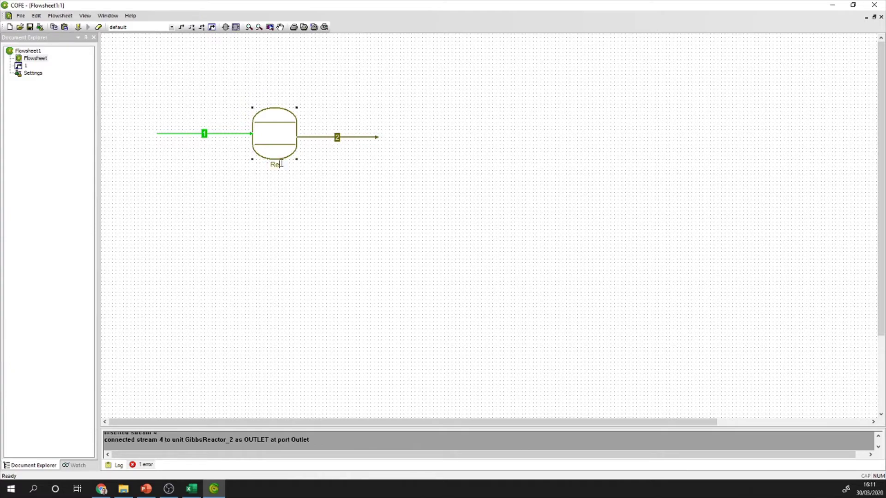
{"action": "type", "text": "ator de Gibbs"}
{"action": "key", "text": "Return"}
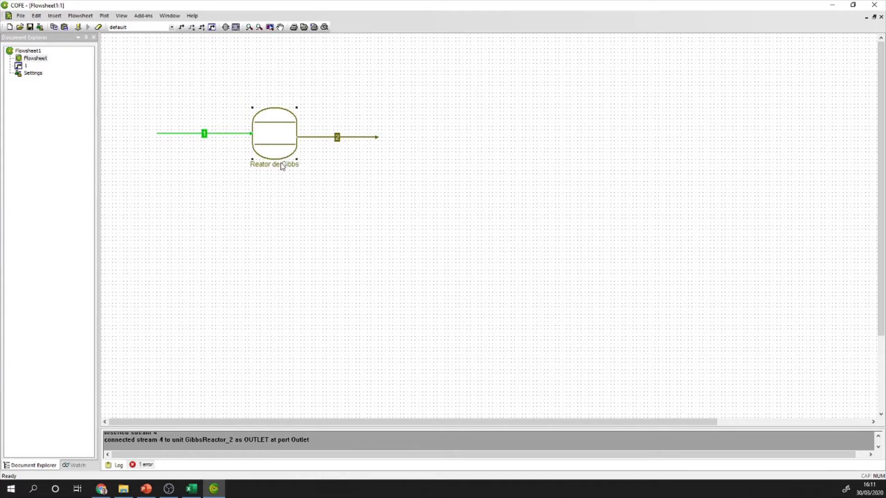
{"action": "left_click", "coordinate": [311, 177]}
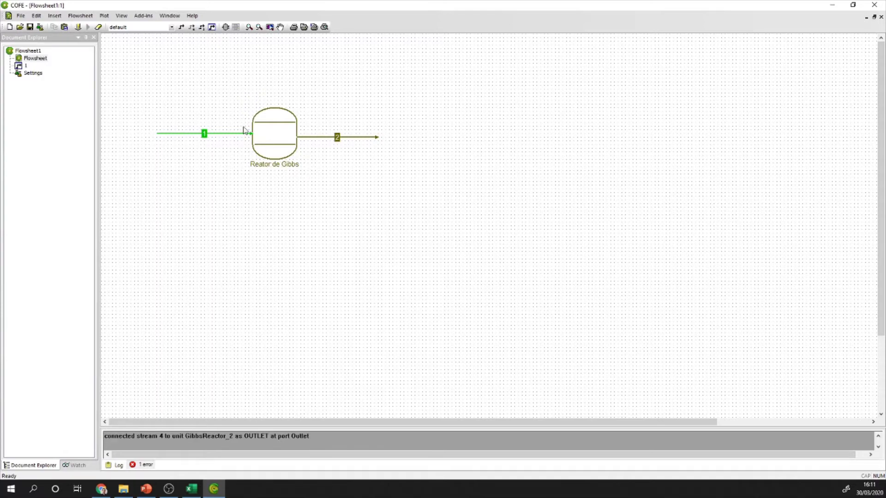
Step: Set the isothermal operating temperature of the Gibbs reactor to 573.15 K
{"action": "double_click", "coordinate": [268, 139]}
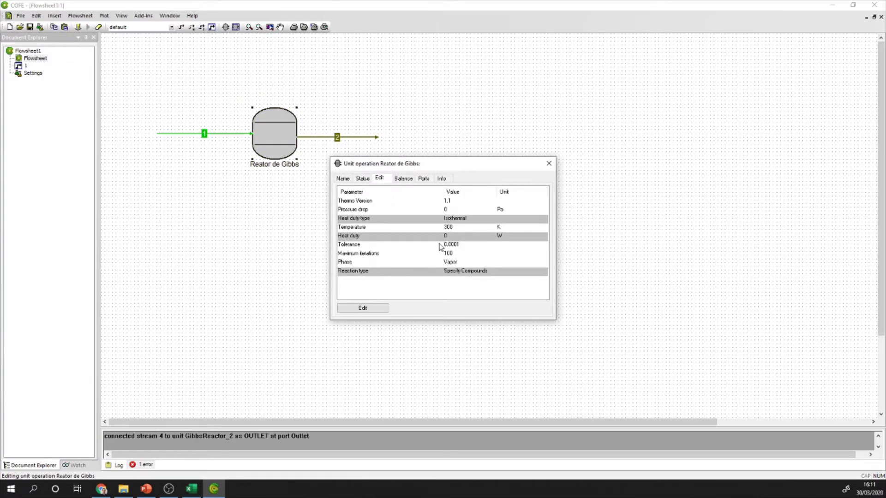
{"action": "left_click", "coordinate": [373, 308]}
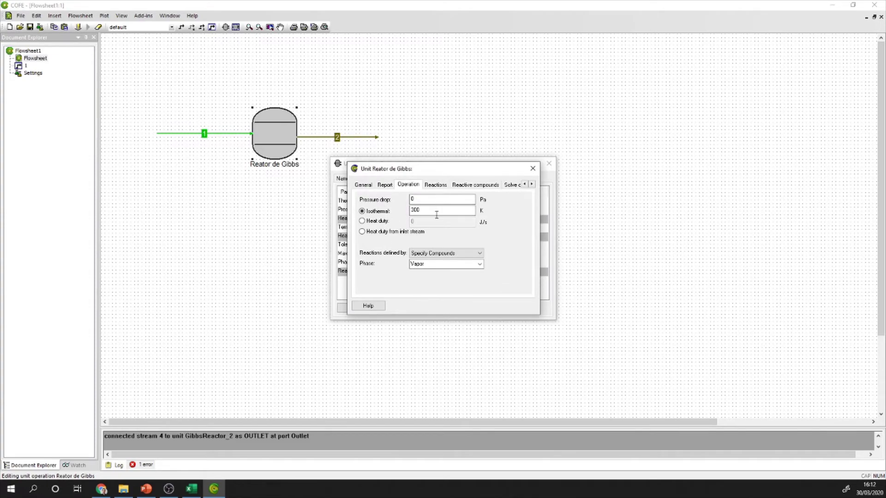
{"action": "left_click_drag", "start_coordinate": [421, 211], "coordinate": [390, 208]}
{"action": "type", "text": "573.15"}
Step: Mark water, methane, hydrogen, carbon monoxide and carbon dioxide as reactive compounds of the Gibbs reactor
{"action": "left_click", "coordinate": [435, 186]}
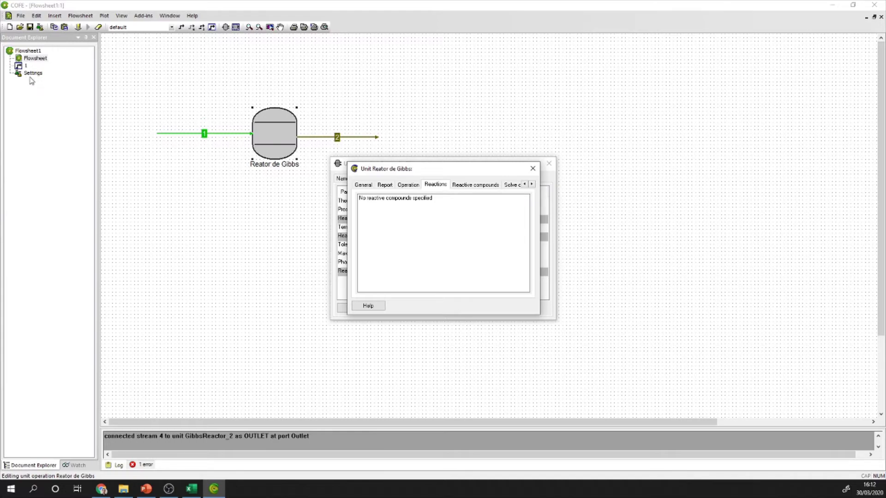
{"action": "left_click", "coordinate": [476, 186]}
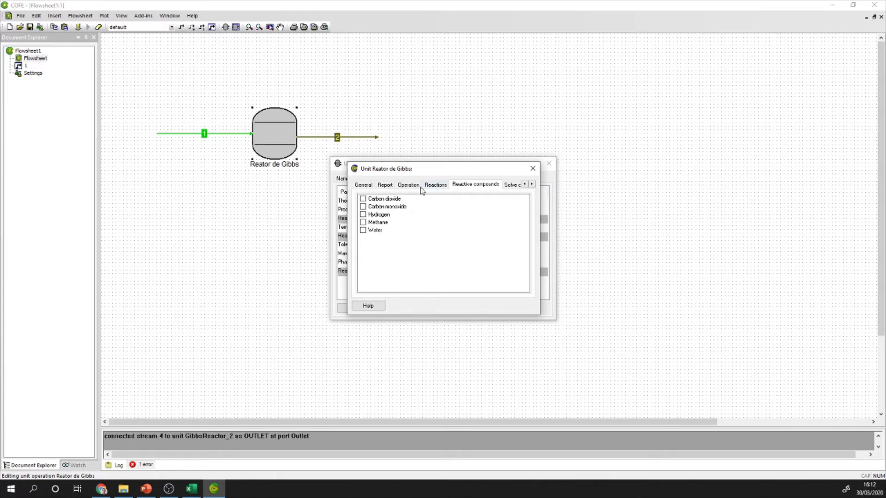
{"action": "left_click", "coordinate": [363, 230]}
{"action": "left_click", "coordinate": [363, 222]}
{"action": "left_click", "coordinate": [363, 214]}
{"action": "left_click", "coordinate": [364, 207]}
Step: Examine the reactions generated for the Gibbs reactor, including their full stoichiometric expressions
{"action": "left_click", "coordinate": [438, 185]}
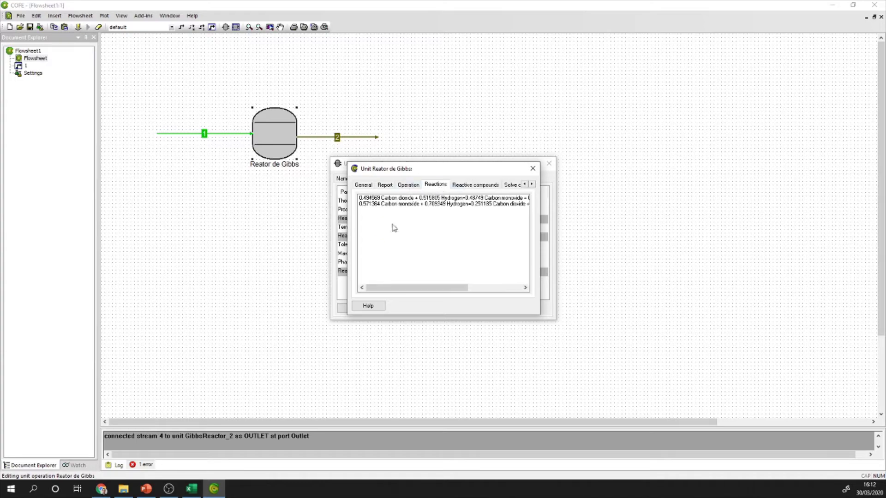
{"action": "left_click_drag", "start_coordinate": [444, 287], "coordinate": [422, 296]}
{"action": "left_click_drag", "start_coordinate": [444, 289], "coordinate": [394, 296]}
{"action": "left_click_drag", "start_coordinate": [458, 289], "coordinate": [406, 290]}
{"action": "left_click", "coordinate": [393, 198]}
{"action": "left_click_drag", "start_coordinate": [393, 198], "coordinate": [395, 202]}
{"action": "left_click", "coordinate": [393, 204]}
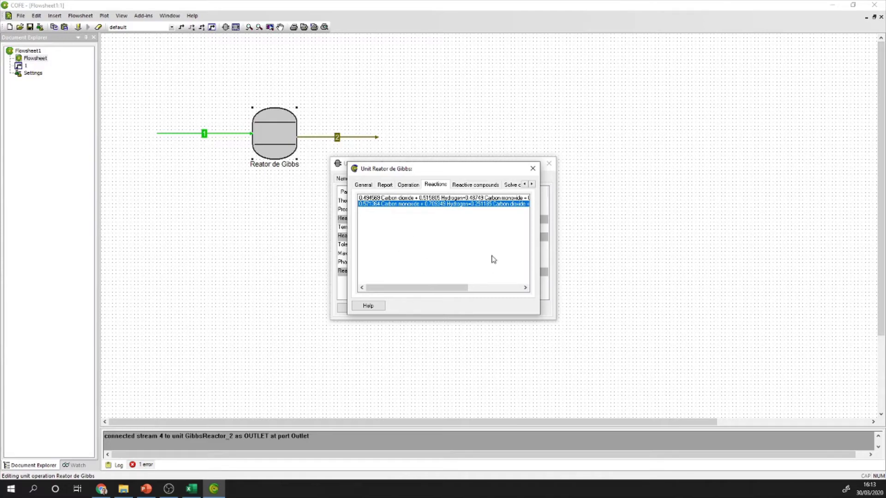
Step: Close the Gibbs reactor's settings and solve the flowsheet
{"action": "left_click", "coordinate": [533, 169]}
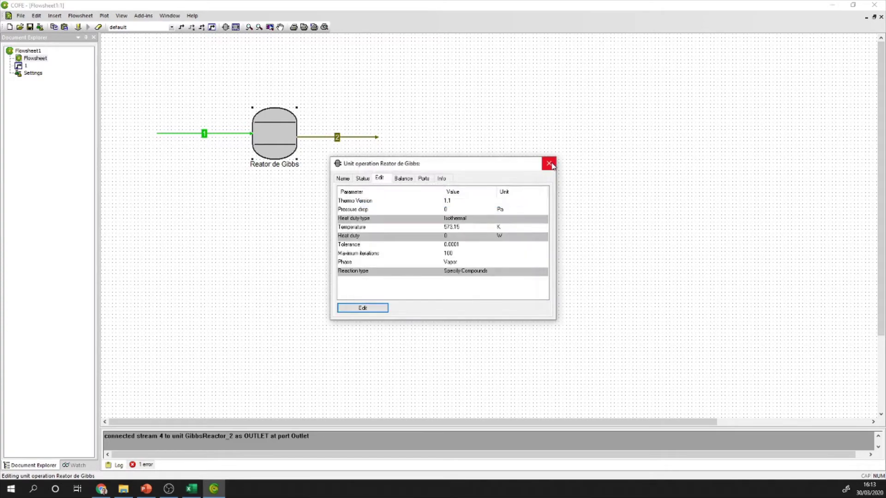
{"action": "left_click", "coordinate": [548, 163]}
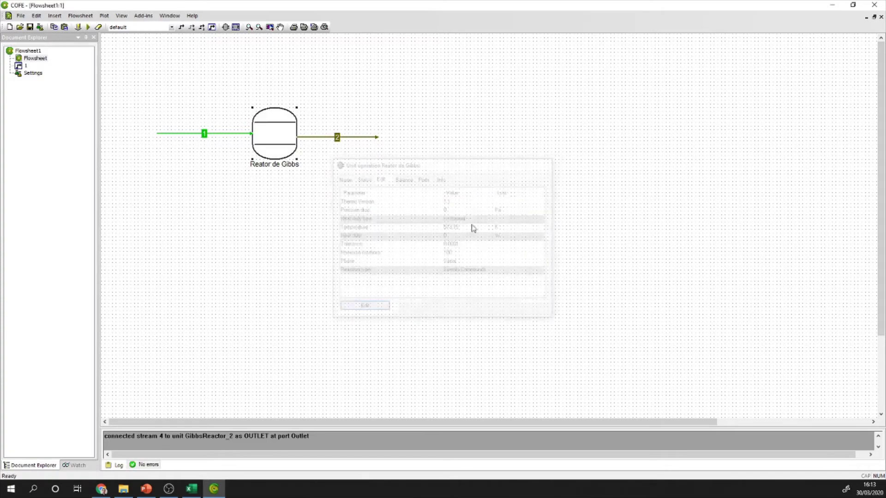
{"action": "left_click", "coordinate": [87, 27]}
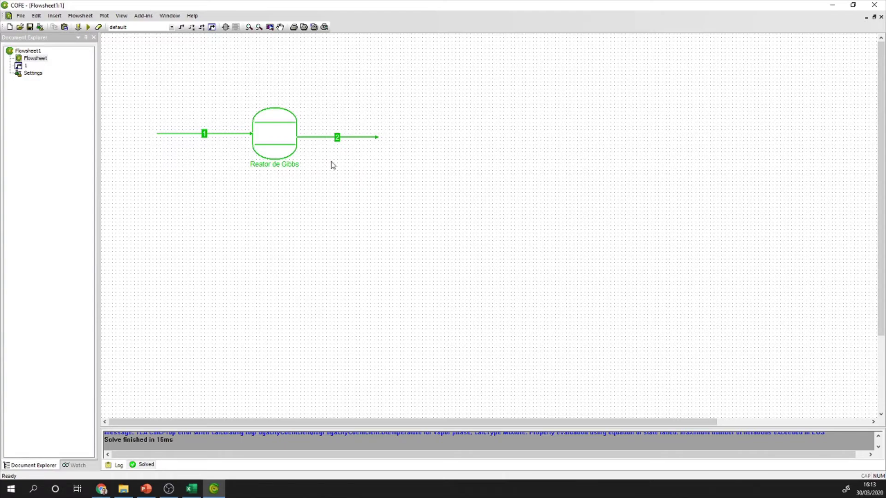
Step: Insert a stream report to the right of the outlet stream and select stream 2 for it
{"action": "left_click", "coordinate": [54, 15]}
{"action": "left_click", "coordinate": [102, 88]}
{"action": "left_click", "coordinate": [453, 87]}
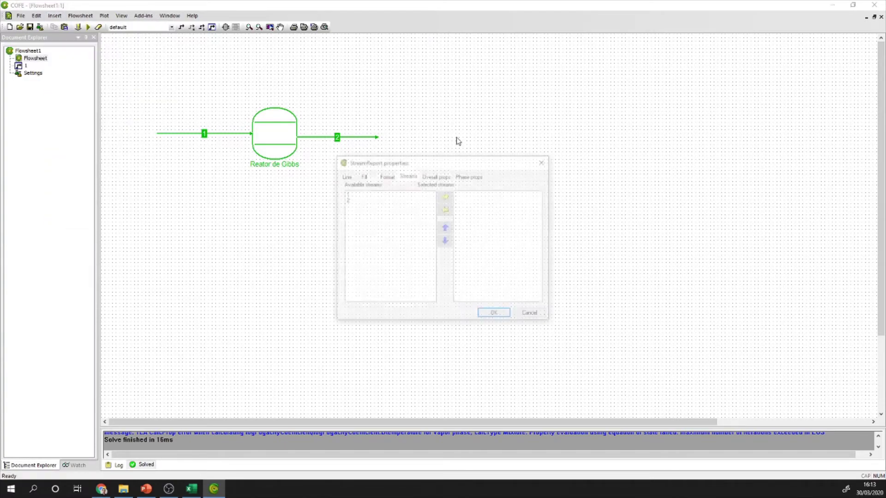
{"action": "left_click", "coordinate": [366, 201]}
{"action": "left_click", "coordinate": [445, 196]}
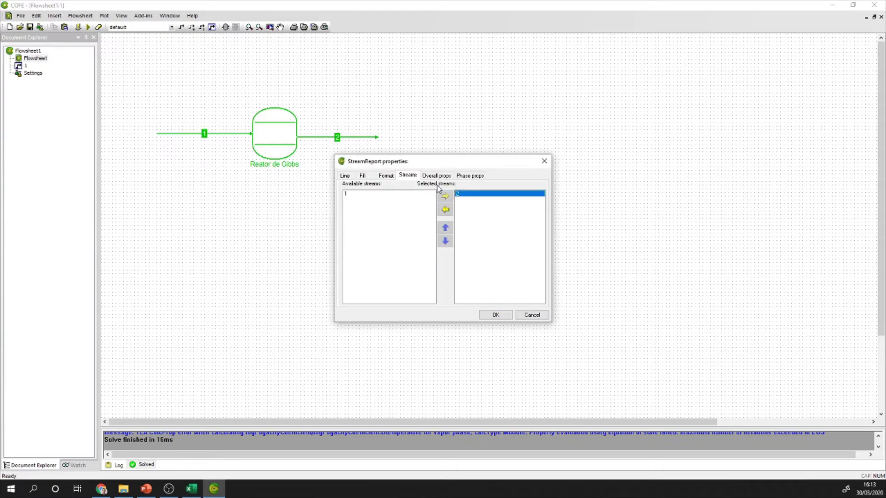
Step: Remove pressure, temperature and flow from the stream report's overall properties, keeping only the composition as mole fractions
{"action": "left_click", "coordinate": [436, 176]}
{"action": "left_click_drag", "start_coordinate": [469, 195], "coordinate": [470, 206]}
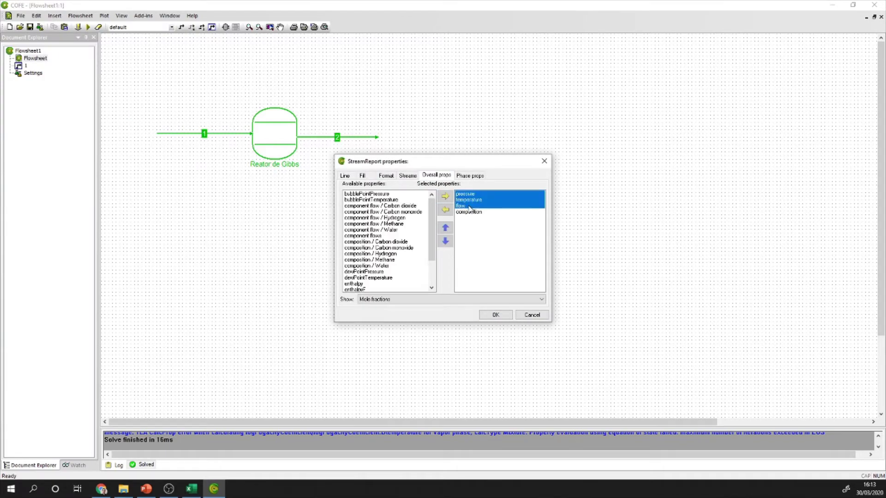
{"action": "left_click", "coordinate": [445, 210]}
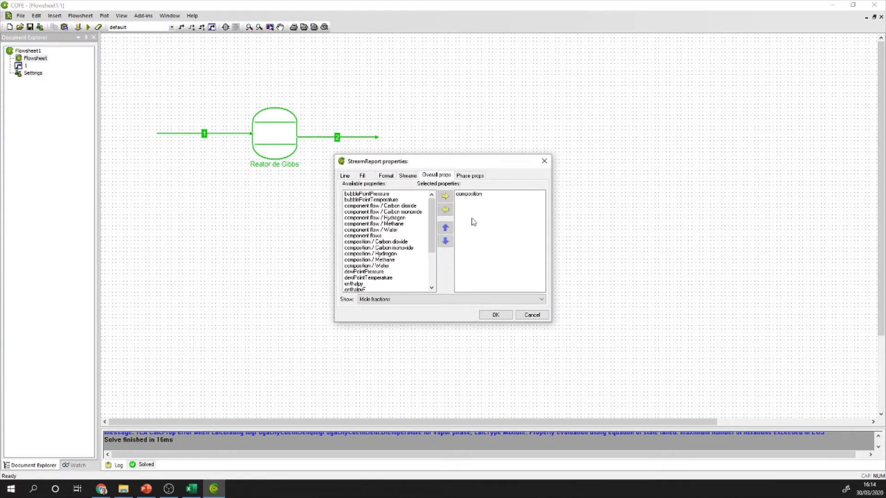
{"action": "left_click", "coordinate": [493, 315]}
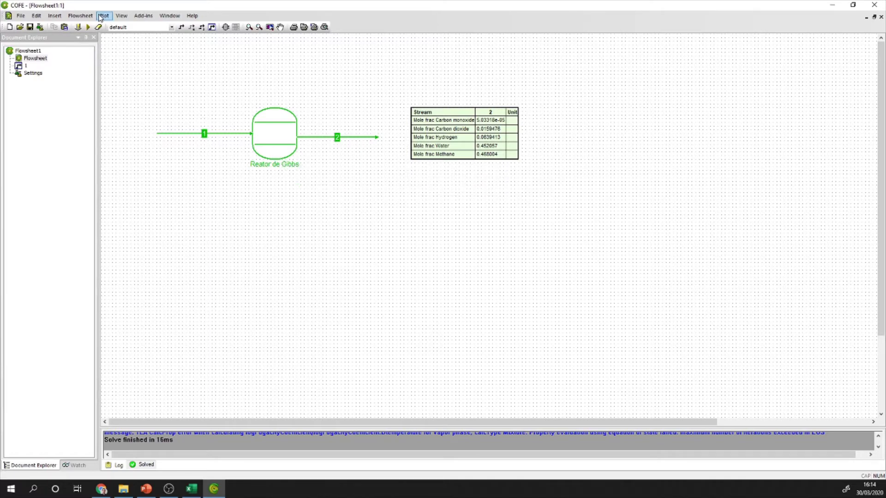
Step: Start a parametric study and add the temperature of Reator de Gibbs as its input parameter
{"action": "left_click", "coordinate": [84, 17]}
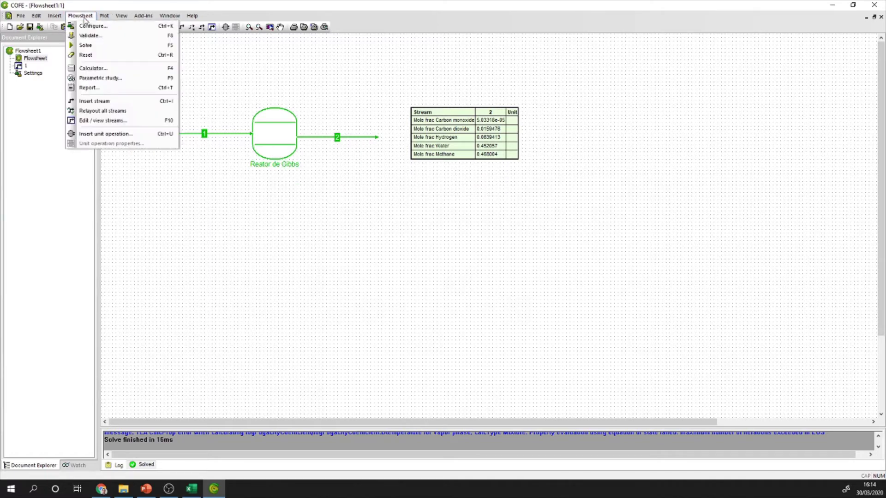
{"action": "left_click", "coordinate": [141, 81]}
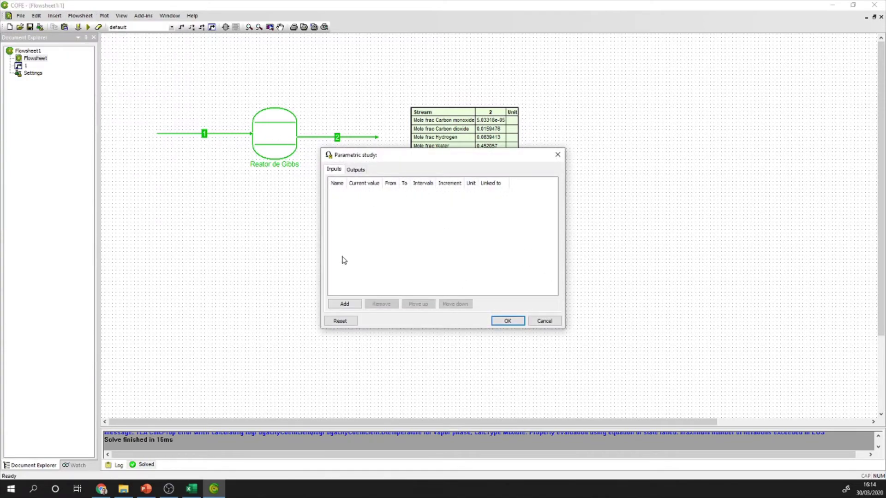
{"action": "left_click", "coordinate": [351, 303]}
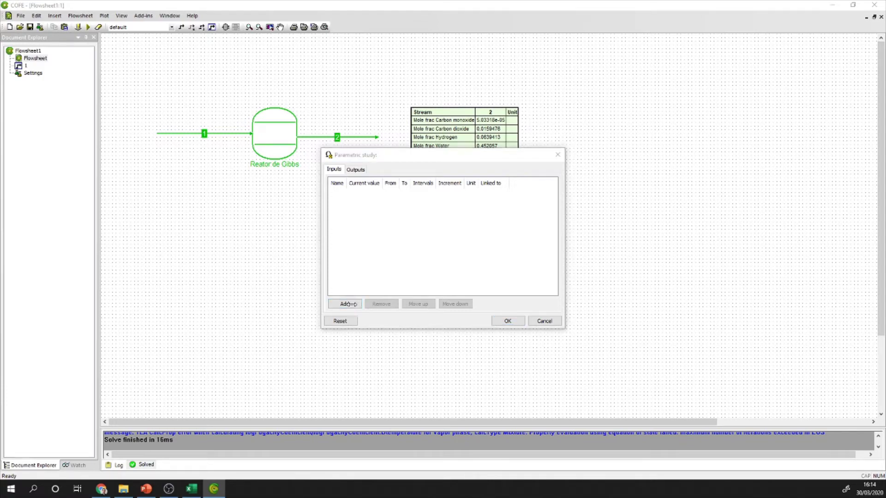
{"action": "left_click", "coordinate": [361, 191]}
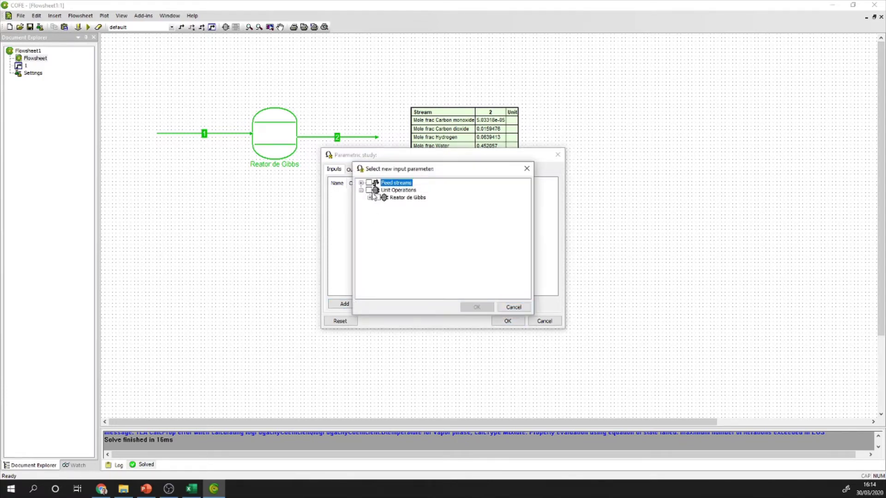
{"action": "left_click", "coordinate": [370, 198]}
{"action": "left_click", "coordinate": [387, 213]}
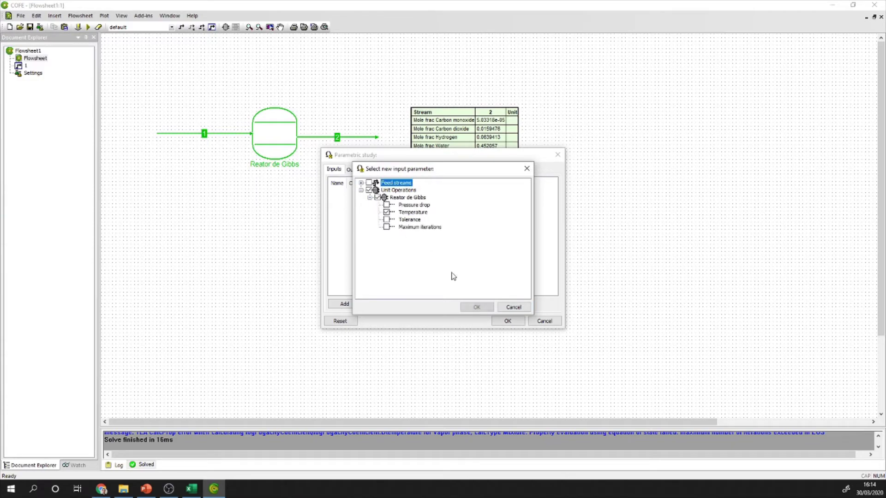
{"action": "left_click", "coordinate": [477, 307]}
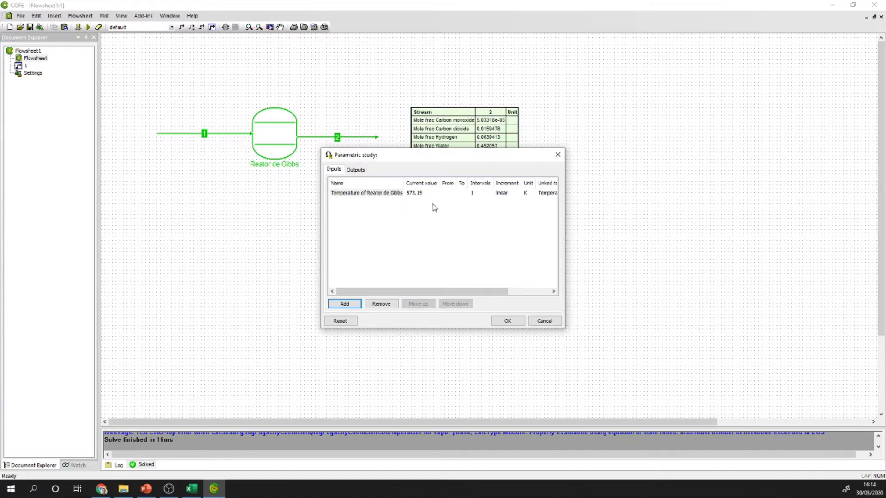
Step: Vary the reactor temperature in the study from 373.15 to 1273.15 K in 100 intervals
{"action": "double_click", "coordinate": [447, 194]}
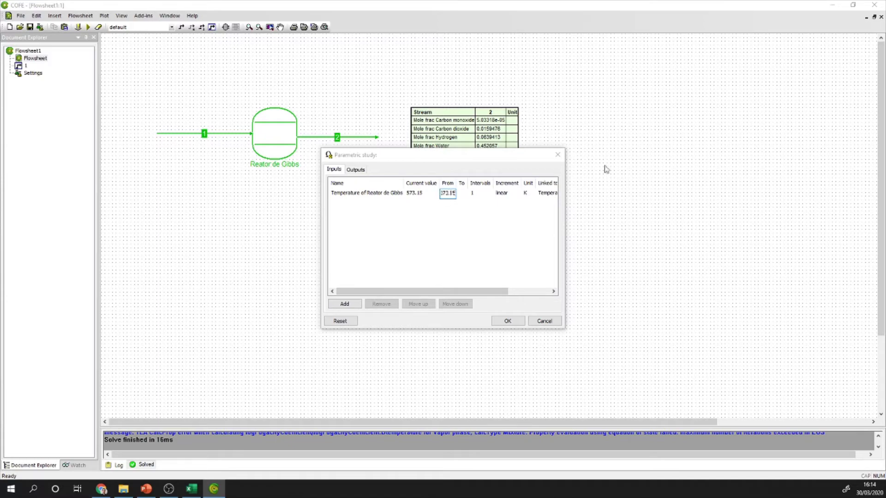
{"action": "key", "text": "Tab"}
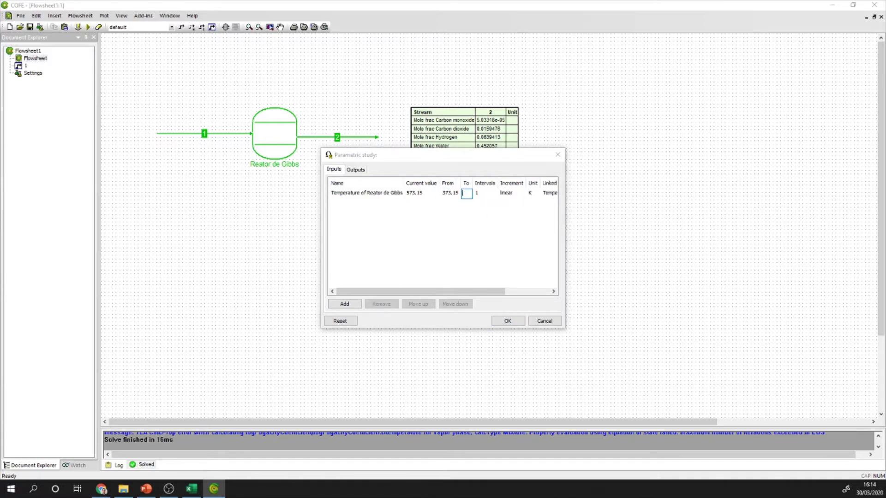
{"action": "type", "text": "1273.15"}
{"action": "key", "text": "Return"}
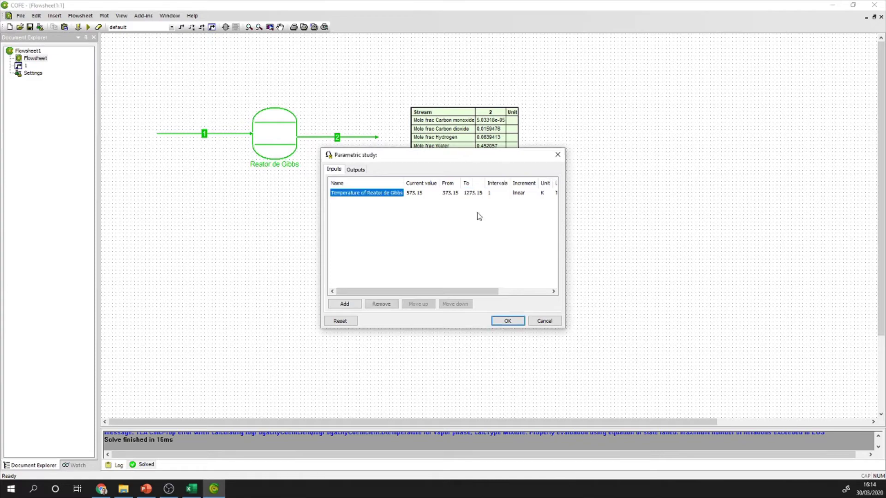
{"action": "left_click", "coordinate": [494, 193]}
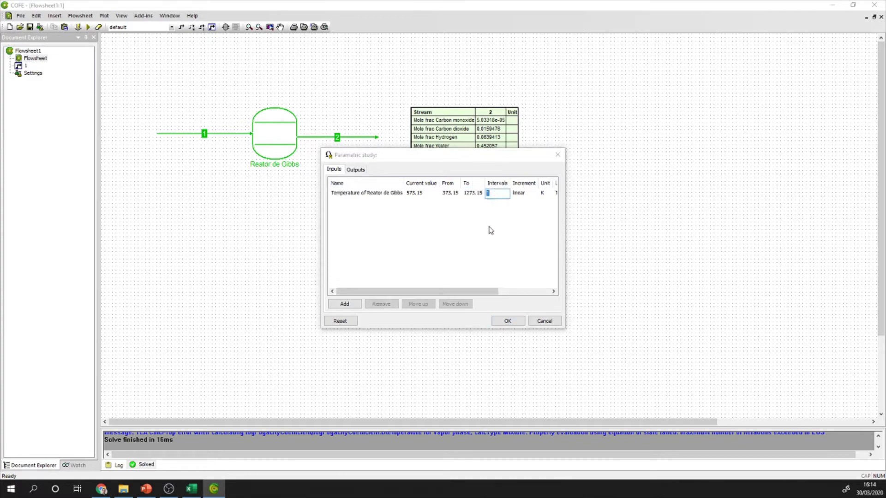
{"action": "type", "text": "100"}
{"action": "key", "text": "Return"}
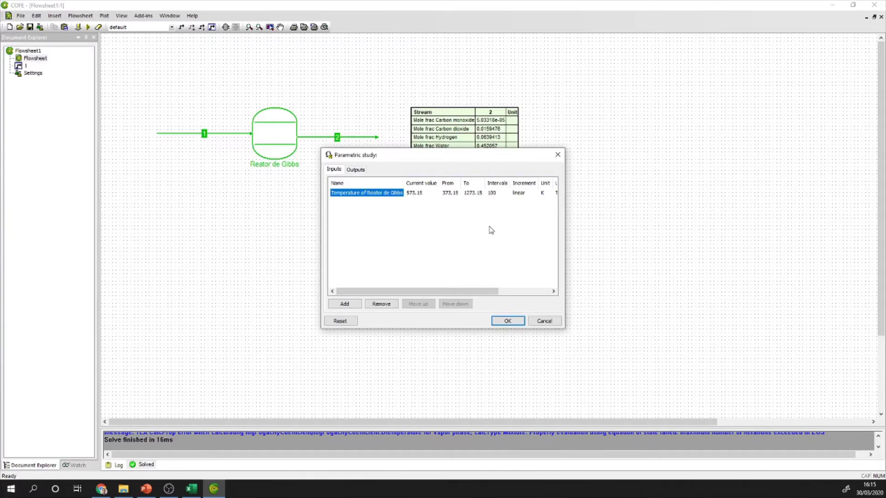
Step: Add stream 2's mole fractions of carbon monoxide, carbon dioxide, hydrogen, water and methane as study outputs and run the parametric study
{"action": "left_click", "coordinate": [356, 170]}
{"action": "left_click", "coordinate": [344, 305]}
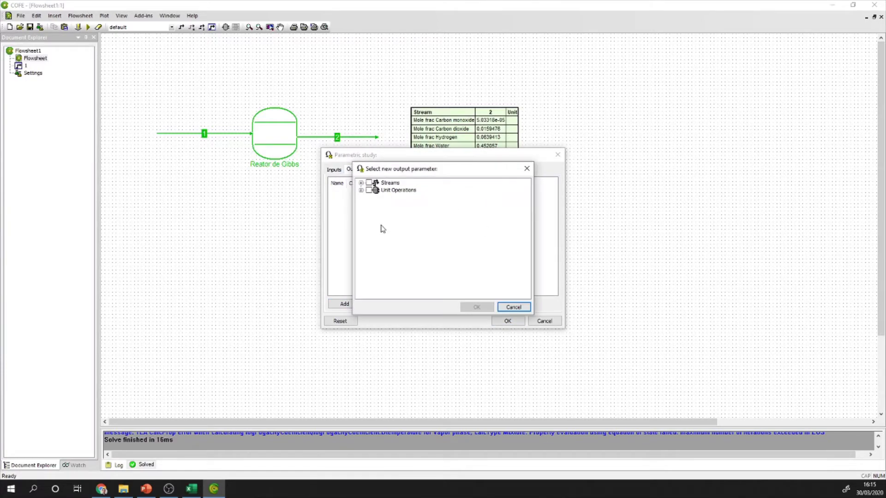
{"action": "left_click", "coordinate": [362, 184]}
{"action": "left_click", "coordinate": [370, 198]}
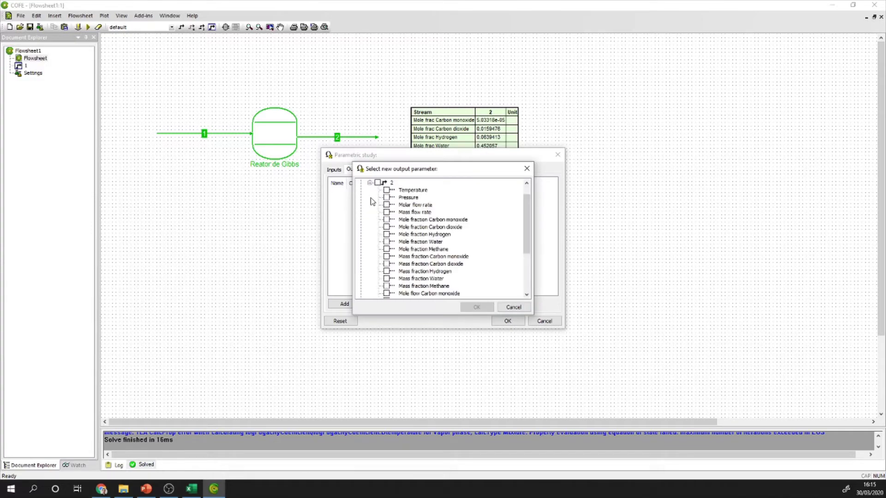
{"action": "left_click", "coordinate": [387, 220]}
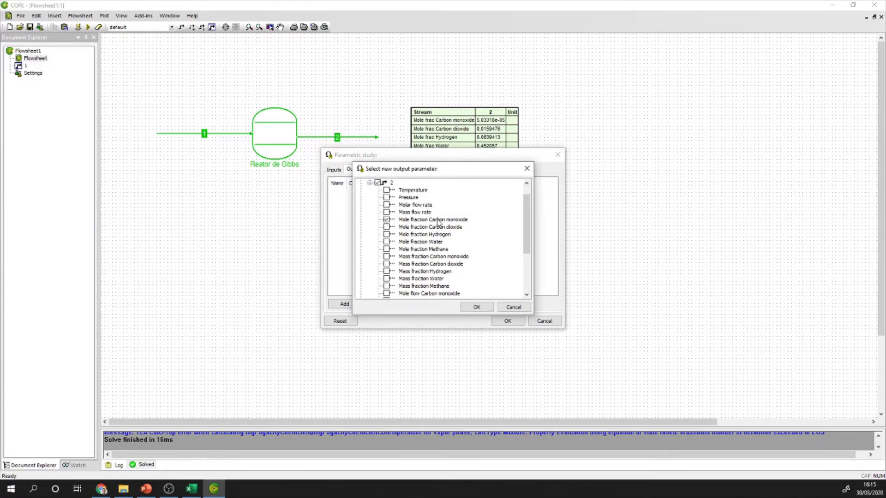
{"action": "left_click", "coordinate": [387, 235]}
{"action": "left_click", "coordinate": [387, 249]}
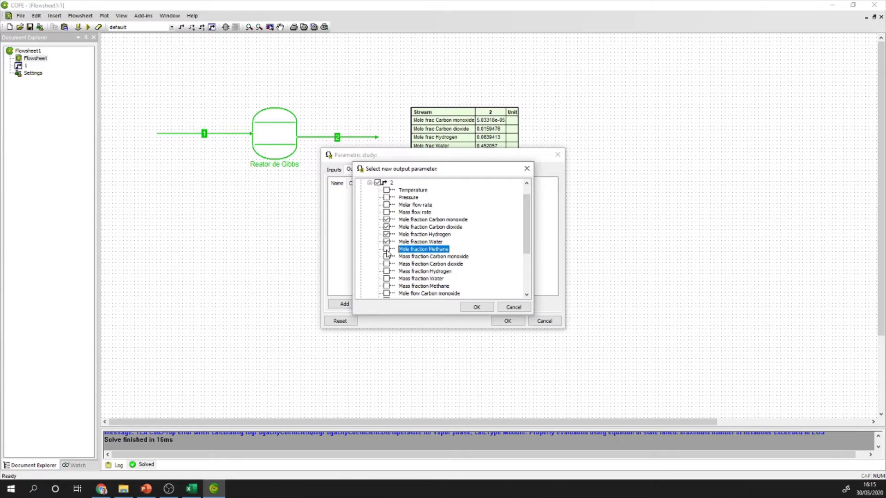
{"action": "left_click", "coordinate": [477, 307]}
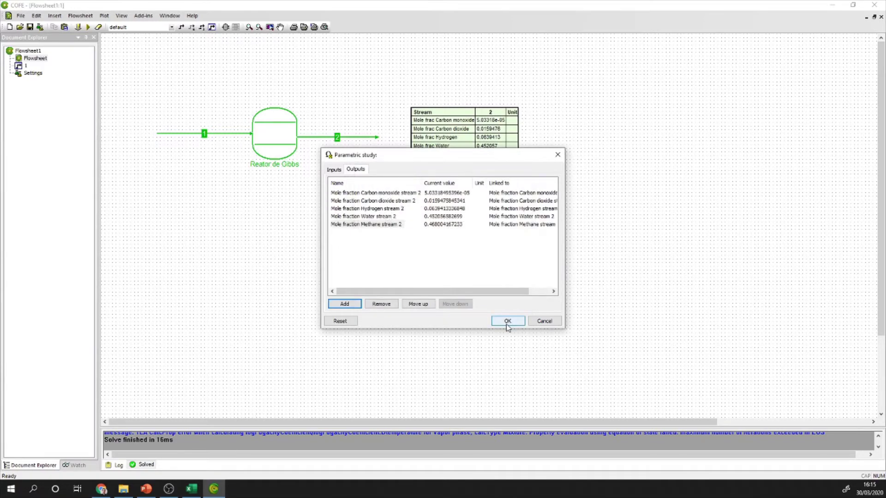
{"action": "left_click", "coordinate": [507, 322]}
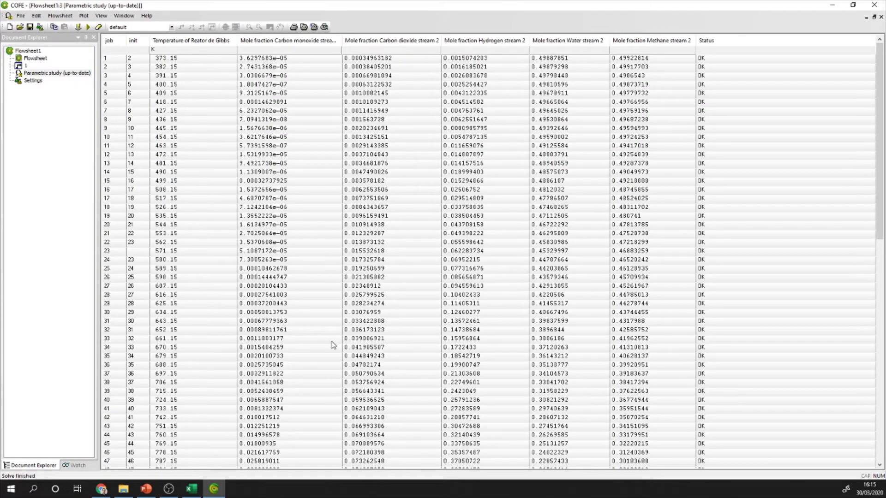
Step: Plot the mole fractions of all five compounds in stream 2 against the temperature of Reator de Gibbs
{"action": "left_click", "coordinate": [83, 15]}
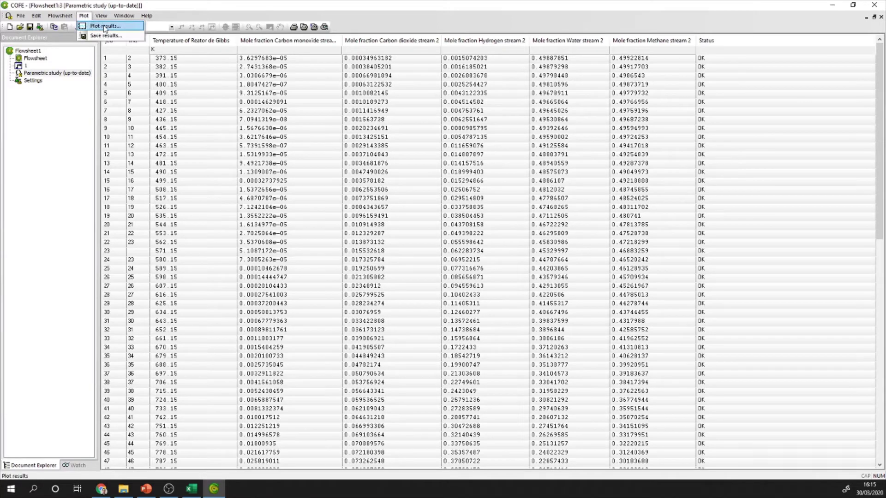
{"action": "left_click", "coordinate": [104, 26]}
{"action": "left_click", "coordinate": [386, 235]}
{"action": "left_click", "coordinate": [385, 243]}
{"action": "left_click", "coordinate": [386, 252]}
{"action": "left_click", "coordinate": [385, 259]}
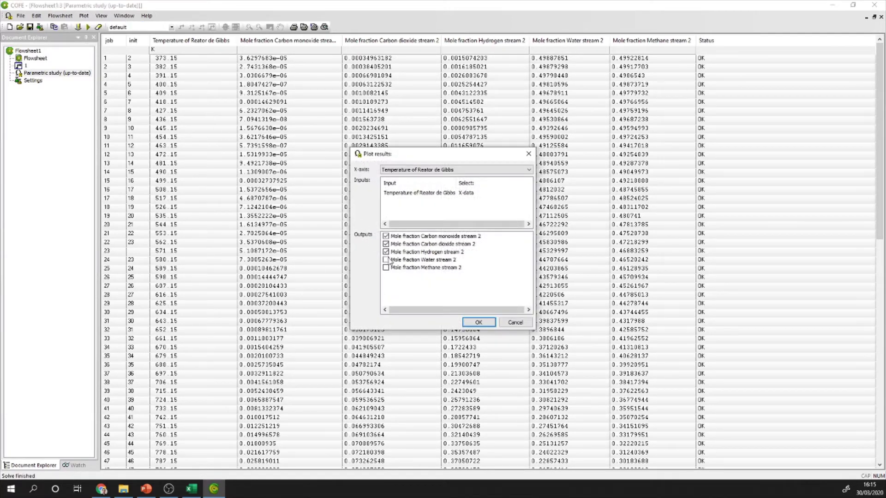
{"action": "left_click", "coordinate": [386, 267]}
{"action": "left_click", "coordinate": [482, 324]}
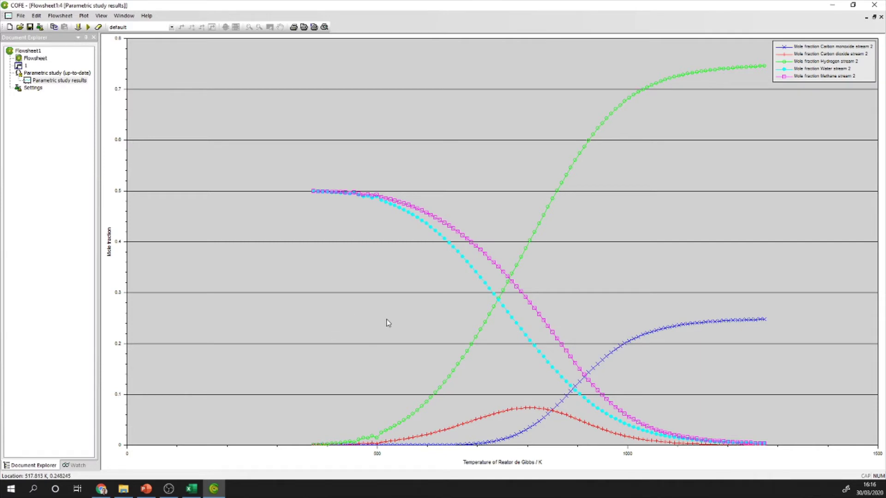
Step: Save the flowsheet to the desktop (Área de Trabalho) under the name Gibbs
{"action": "left_click", "coordinate": [30, 27]}
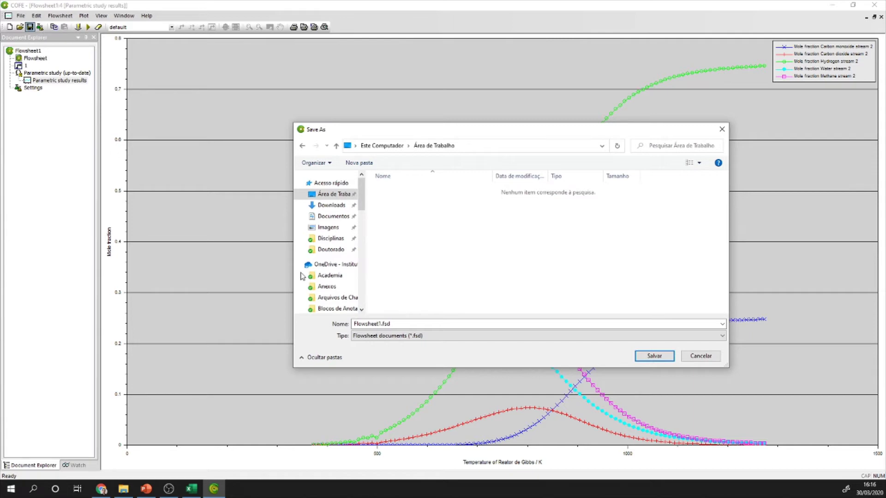
{"action": "left_click_drag", "start_coordinate": [395, 325], "coordinate": [328, 326]}
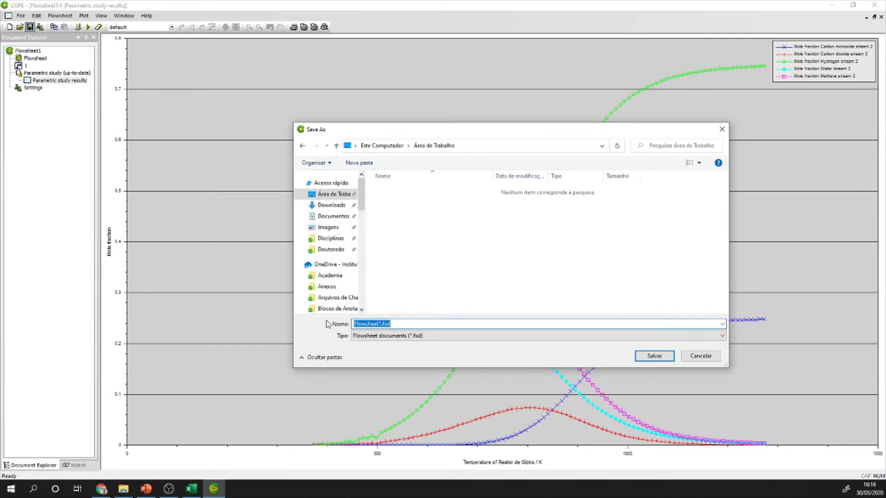
{"action": "type", "text": "Gibbs"}
{"action": "left_click", "coordinate": [669, 356]}
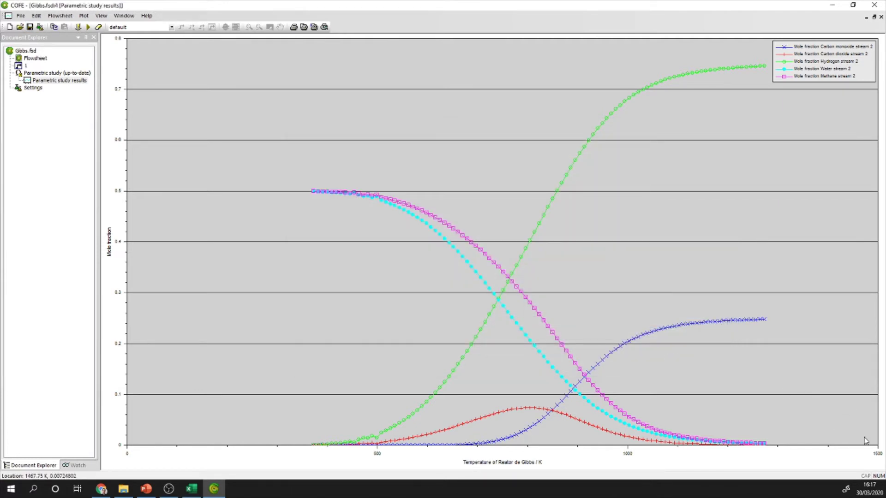
Step: Duplicate the Gibbs.fsd file on the desktop and rename the copy Equilíbrio
{"action": "left_click", "coordinate": [832, 9]}
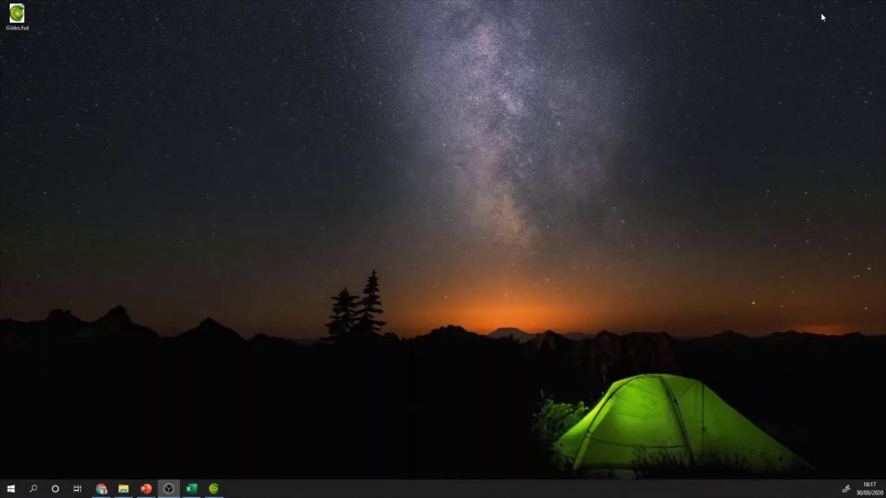
{"action": "left_click", "coordinate": [28, 21]}
{"action": "key", "text": "ctrl+c"}
{"action": "key", "text": "ctrl+v"}
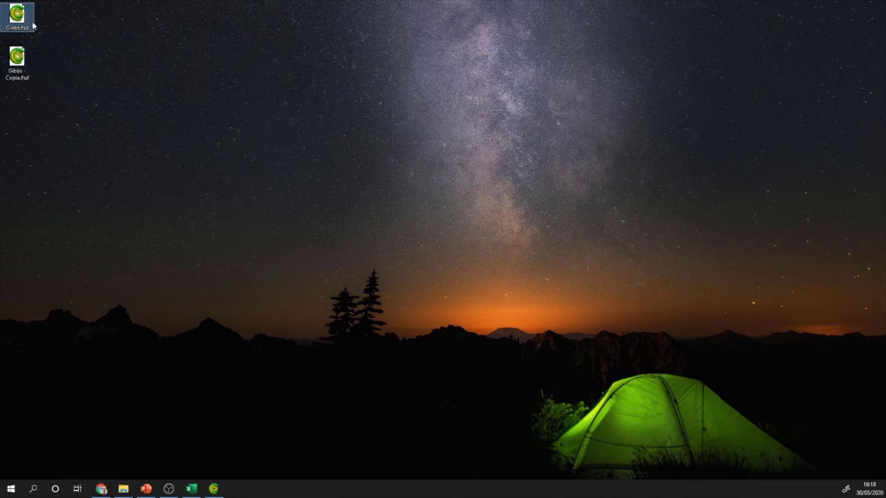
{"action": "left_click", "coordinate": [18, 64]}
{"action": "key", "text": "F2"}
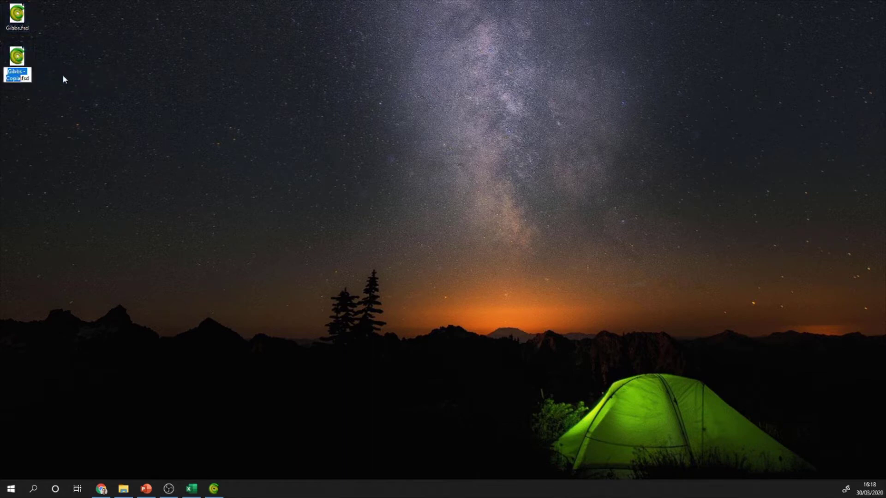
{"action": "type", "text": "Equilibrio"}
{"action": "key", "text": "Return"}
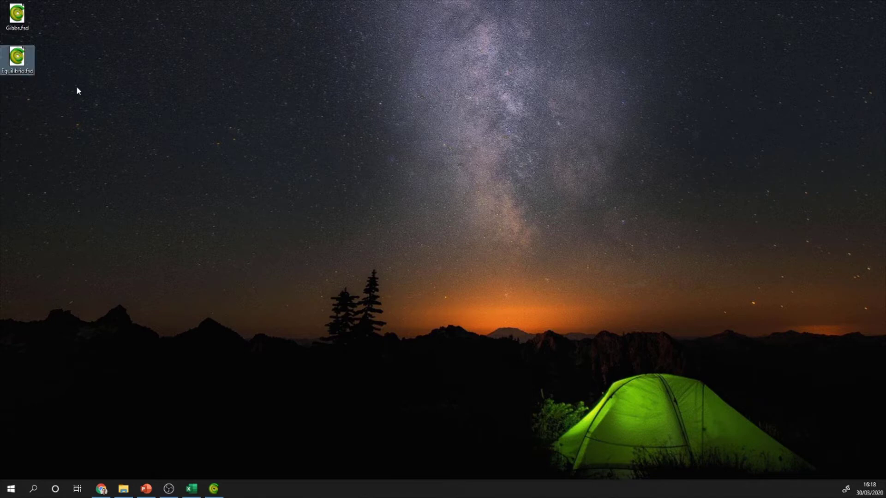
{"action": "left_click", "coordinate": [76, 86]}
Step: Switch back to COFE and open the Equilíbrio.fsd flowsheet document from the desktop
{"action": "left_click", "coordinate": [214, 489]}
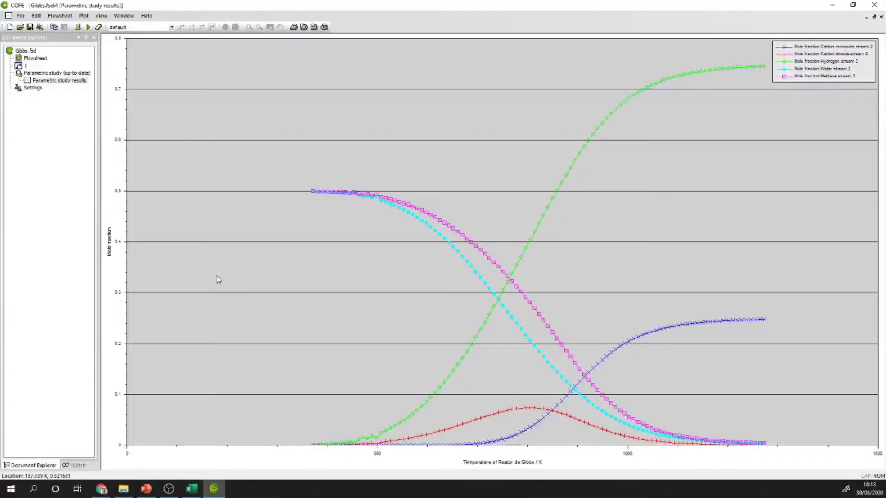
{"action": "double_click", "coordinate": [36, 59]}
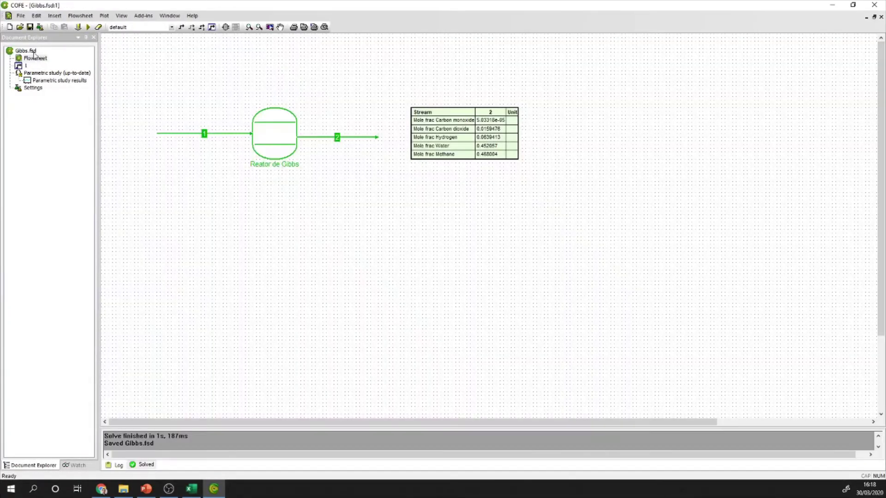
{"action": "left_click", "coordinate": [18, 26]}
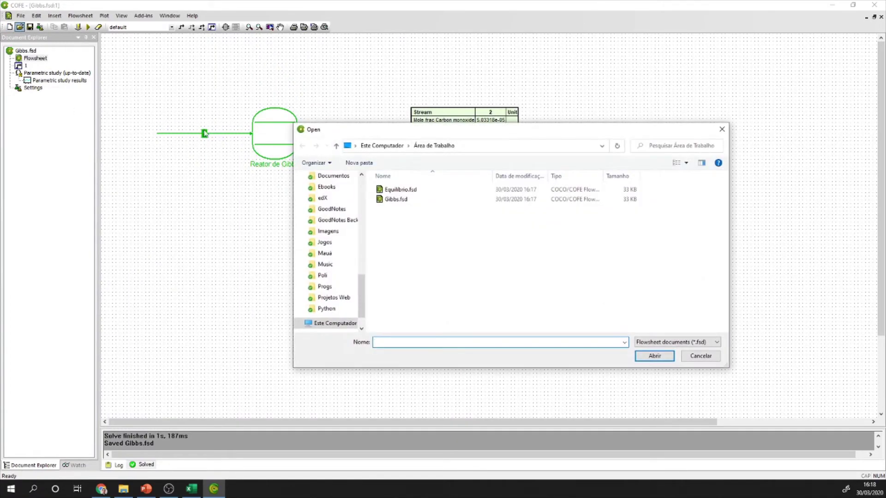
{"action": "double_click", "coordinate": [401, 190]}
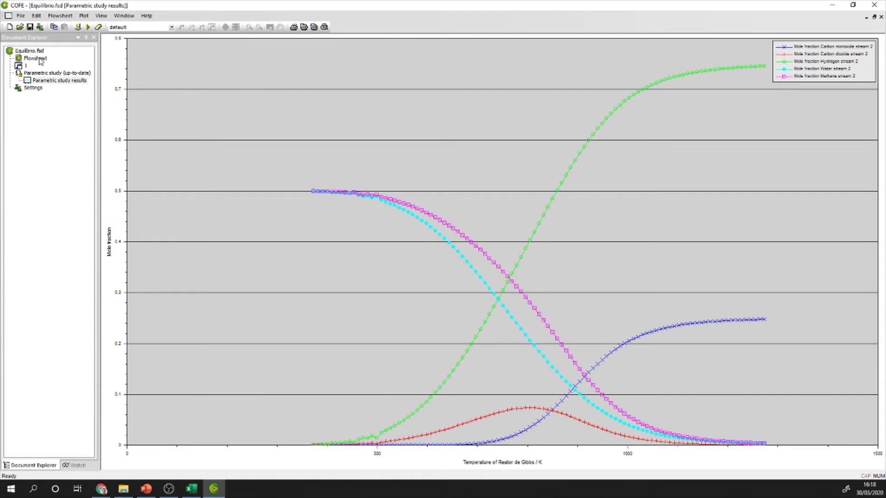
Step: Open Gibbs.fsd alongside the Equilíbrio document and maximize its flowsheet window
{"action": "left_click", "coordinate": [19, 27]}
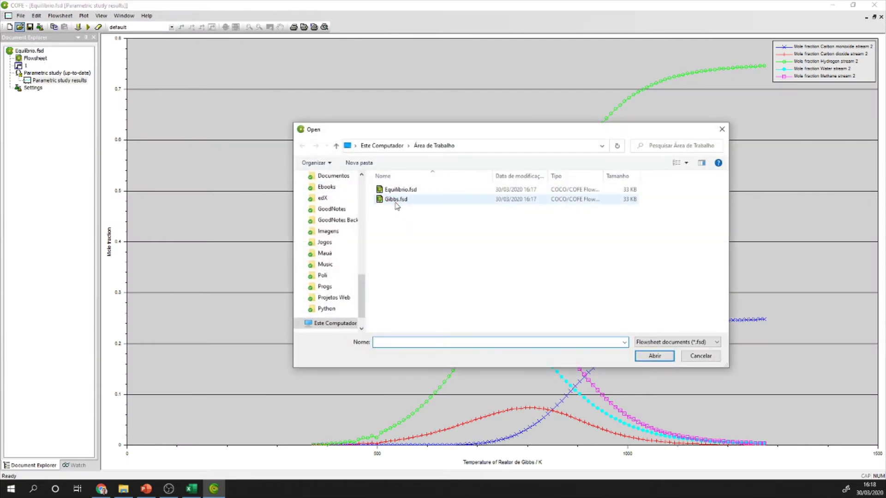
{"action": "left_click", "coordinate": [396, 199]}
{"action": "left_click", "coordinate": [655, 356]}
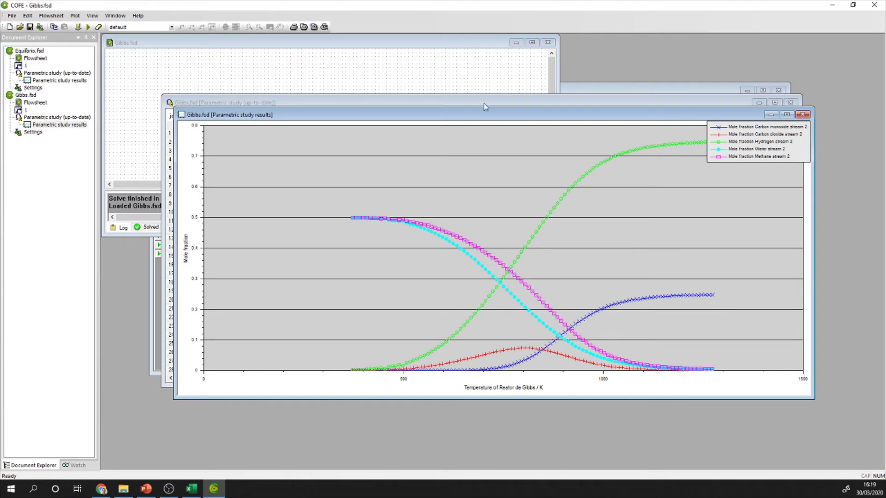
{"action": "left_click", "coordinate": [532, 42]}
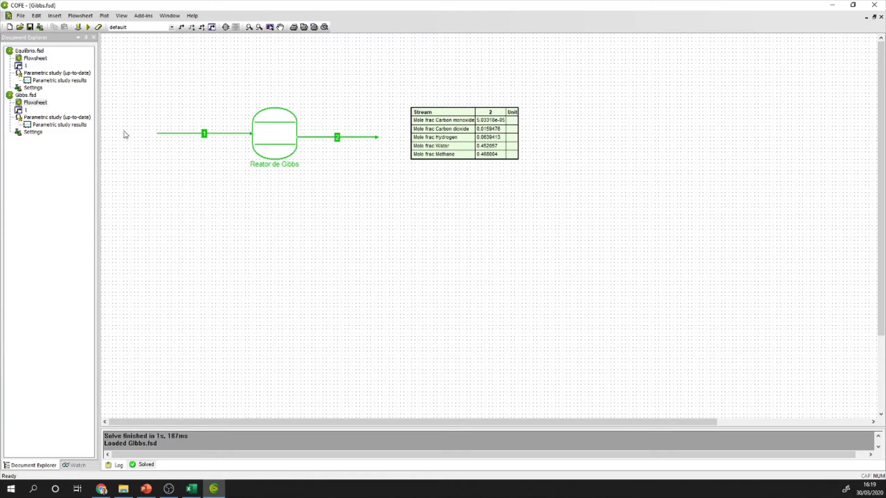
Step: Add a new CORN reaction package to the Equilíbrio flowsheet and name it "Reações do Gás de Síntese"
{"action": "double_click", "coordinate": [35, 59]}
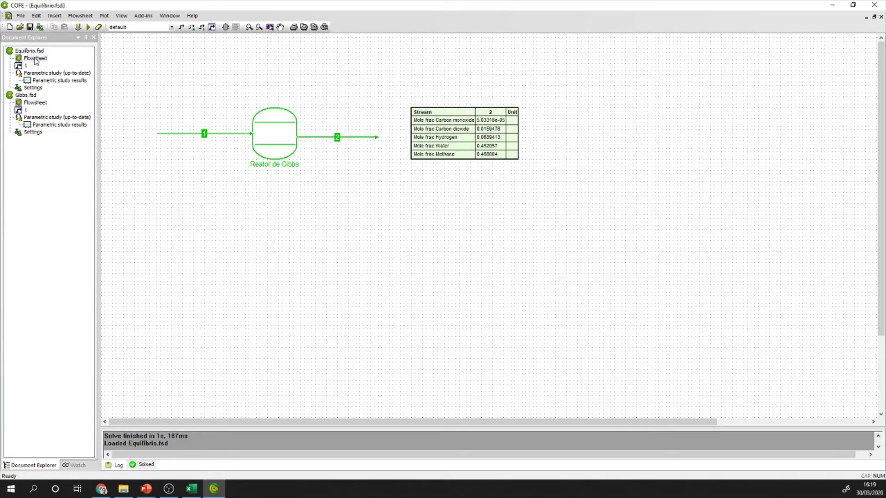
{"action": "double_click", "coordinate": [32, 87]}
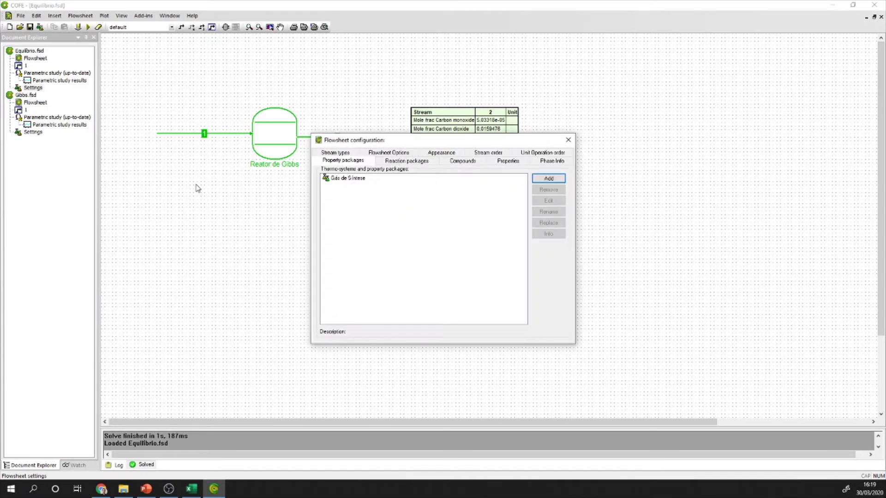
{"action": "left_click", "coordinate": [388, 160]}
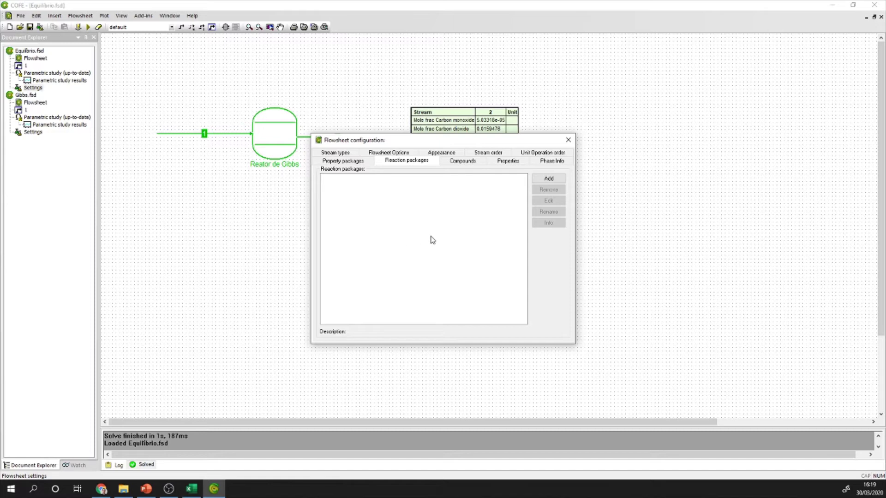
{"action": "left_click", "coordinate": [540, 179]}
{"action": "left_click", "coordinate": [438, 185]}
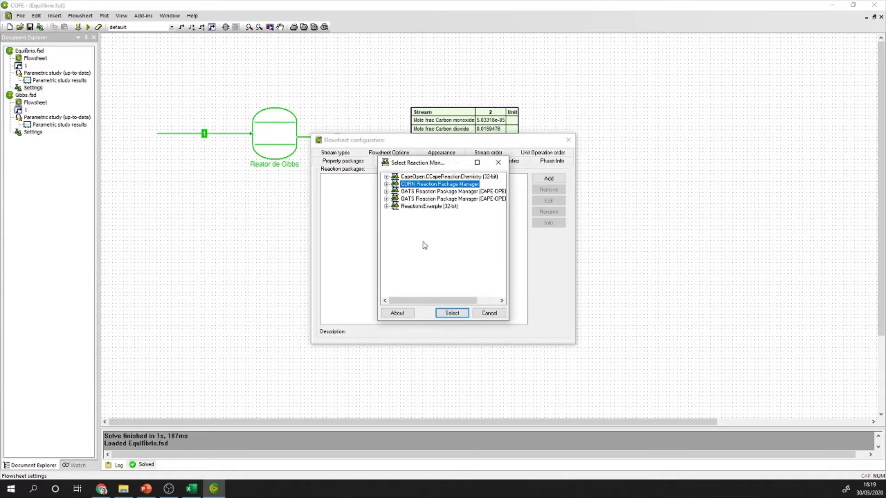
{"action": "left_click", "coordinate": [448, 315]}
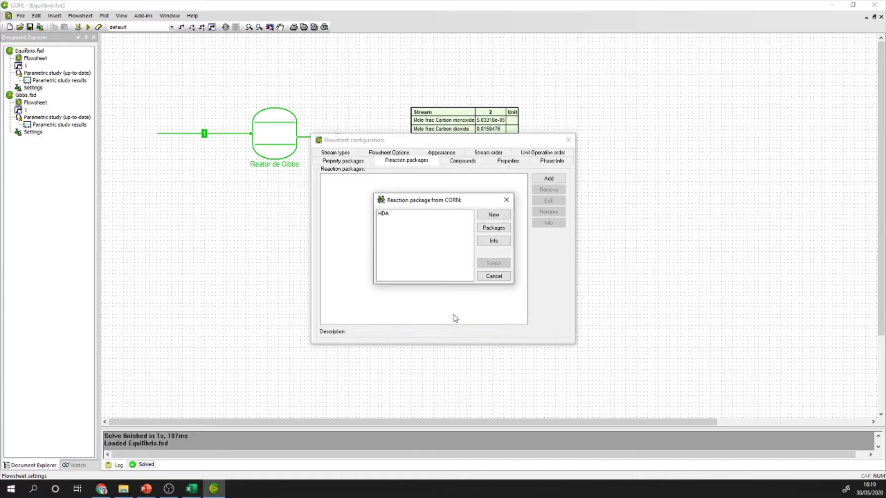
{"action": "left_click", "coordinate": [493, 215]}
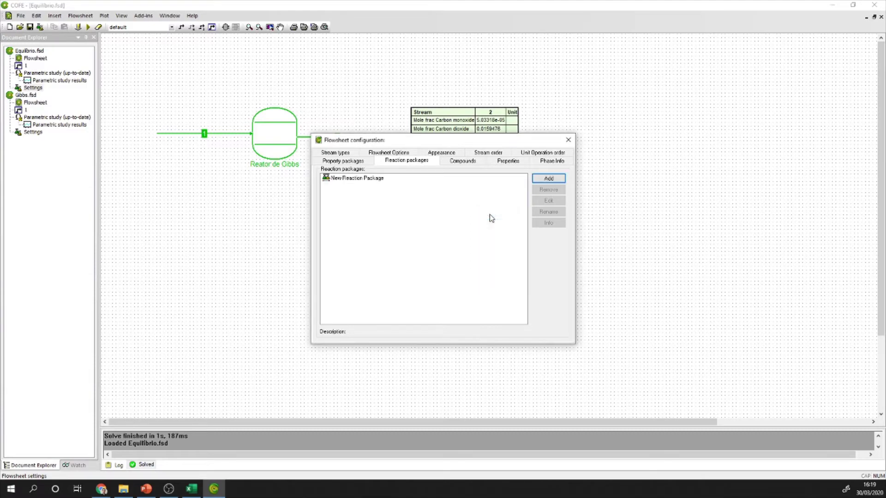
{"action": "double_click", "coordinate": [339, 178]}
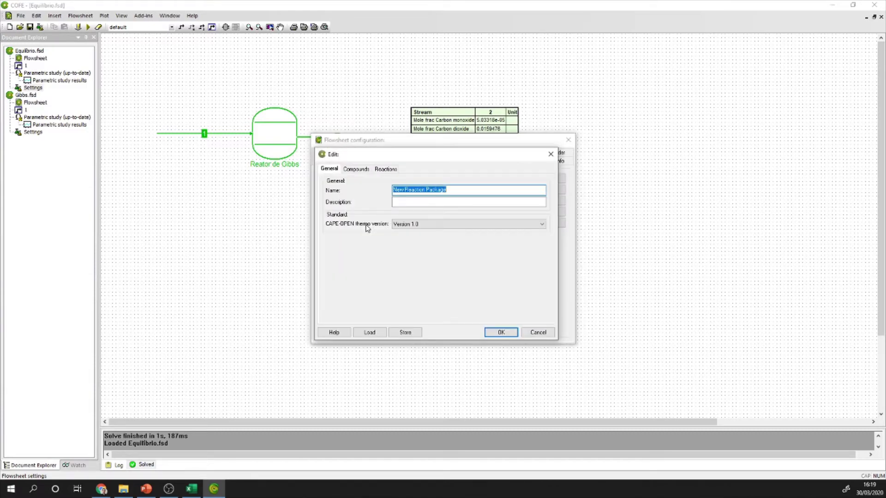
{"action": "type", "text": "Reações do Gás de Síntese"}
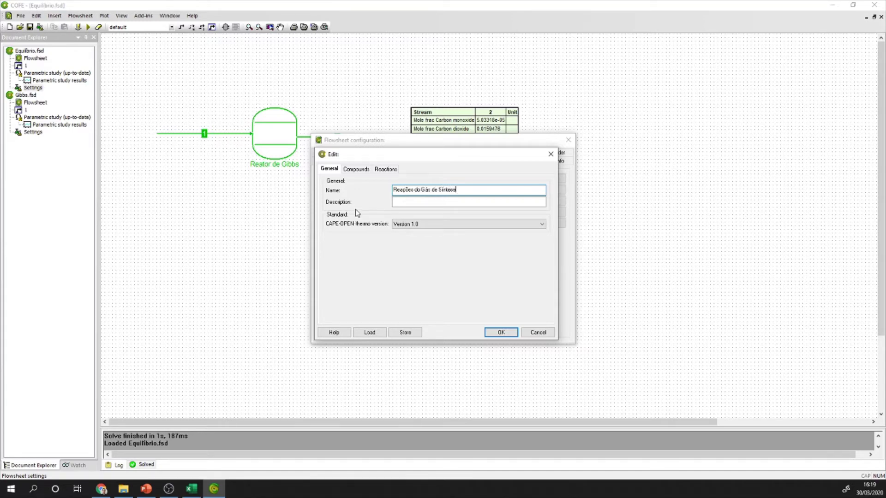
Step: Add carbon monoxide, carbon dioxide, hydrogen, water and methane from the material template to the reaction package's compounds
{"action": "left_click", "coordinate": [366, 172]}
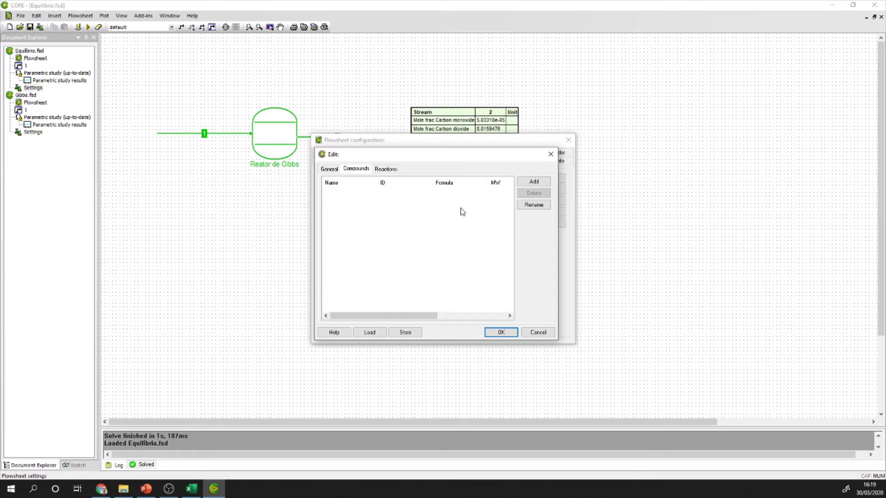
{"action": "left_click", "coordinate": [522, 183]}
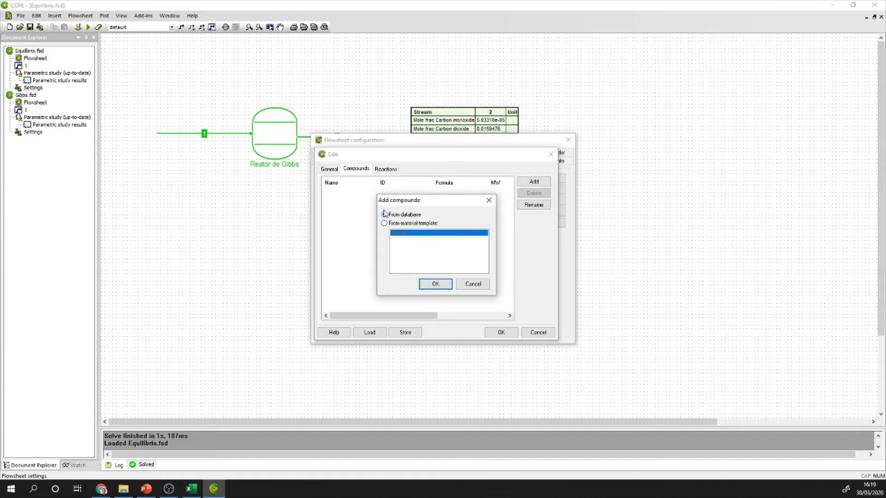
{"action": "left_click", "coordinate": [385, 225]}
{"action": "left_click", "coordinate": [436, 285]}
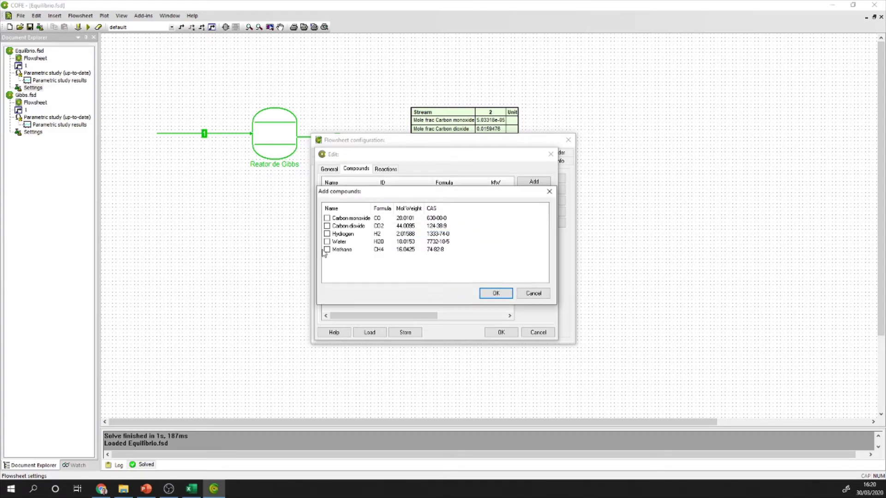
{"action": "left_click", "coordinate": [327, 234]}
{"action": "left_click", "coordinate": [327, 225]}
{"action": "left_click", "coordinate": [327, 218]}
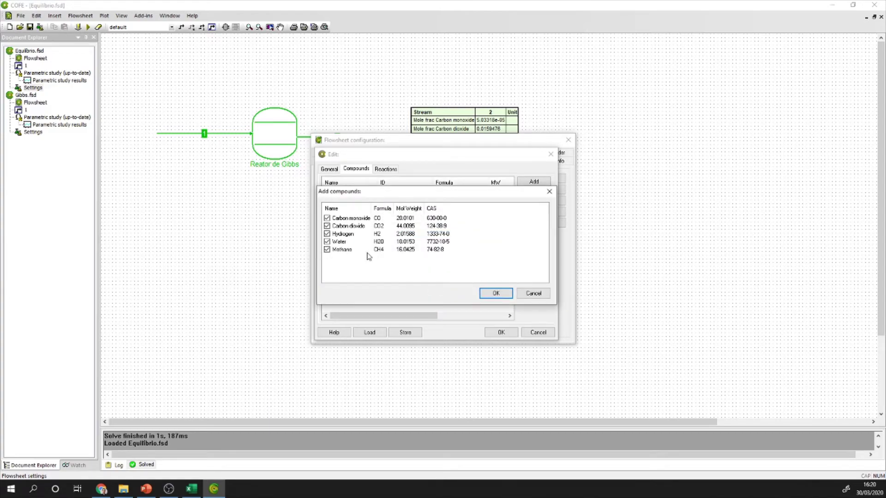
{"action": "left_click", "coordinate": [489, 293]}
Step: Create a reaction with the ID rxn1 in the reaction package
{"action": "left_click", "coordinate": [390, 170]}
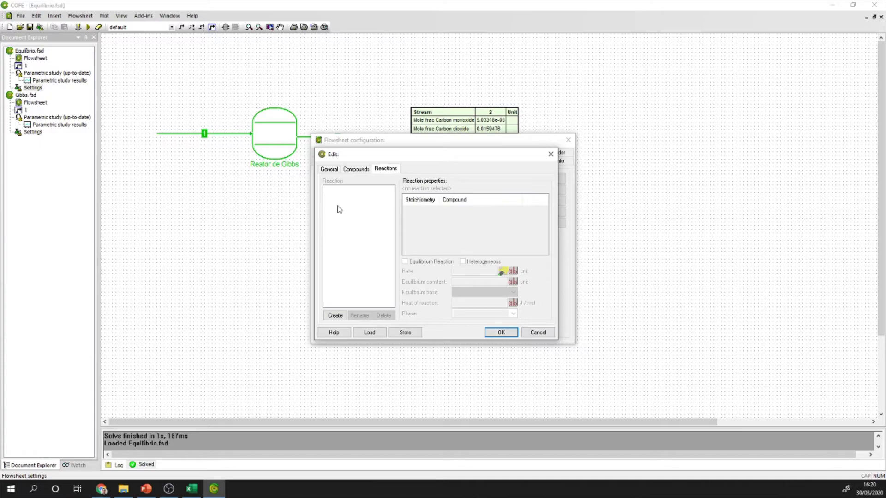
{"action": "left_click", "coordinate": [336, 316]}
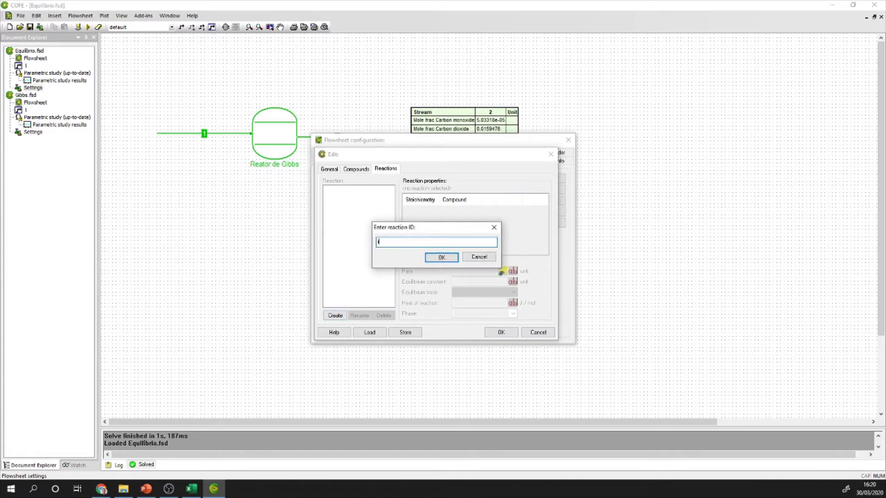
{"action": "type", "text": "rxn1"}
{"action": "key", "text": "Return"}
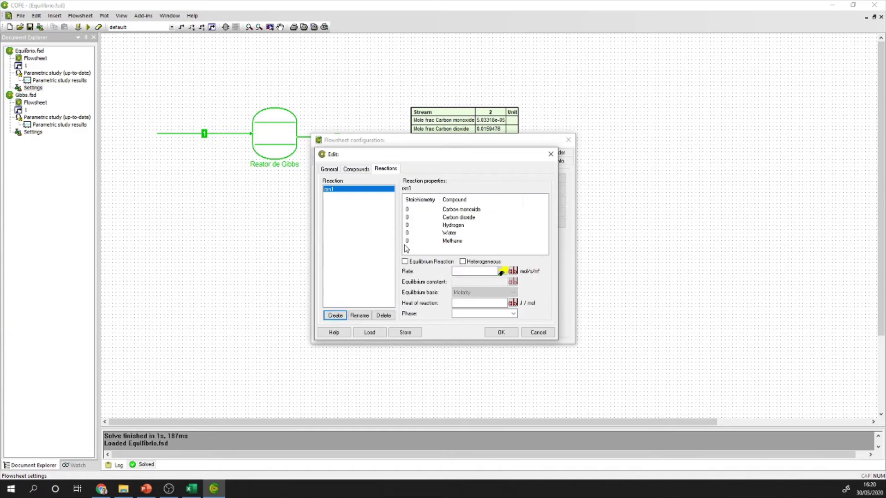
Step: Set rxn1's stoichiometry to methane -1, water -1, carbon dioxide 1 and hydrogen 3, and mark it as an equilibrium reaction
{"action": "left_click", "coordinate": [407, 241]}
{"action": "type", "text": "-1"}
{"action": "key", "text": "Return"}
{"action": "left_click", "coordinate": [407, 233]}
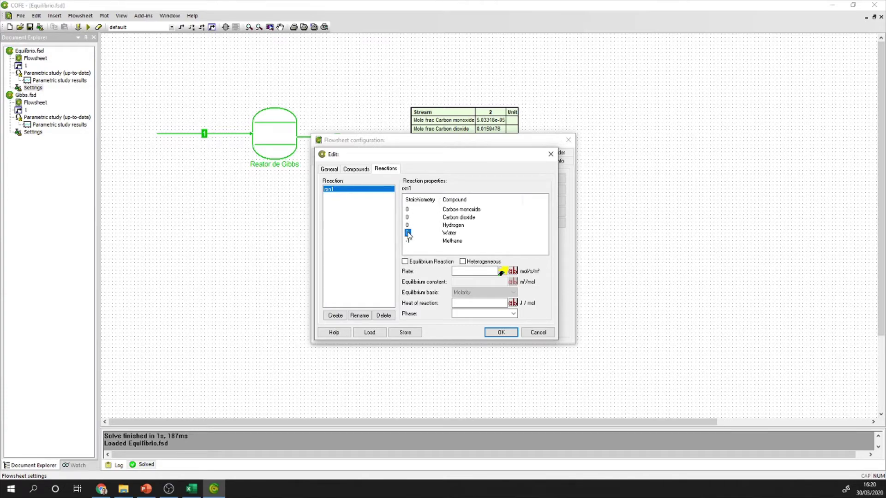
{"action": "type", "text": "-1"}
{"action": "key", "text": "Return"}
{"action": "left_click", "coordinate": [409, 216]}
{"action": "type", "text": "1"}
{"action": "left_click", "coordinate": [407, 226]}
{"action": "type", "text": "3"}
{"action": "left_click", "coordinate": [406, 262]}
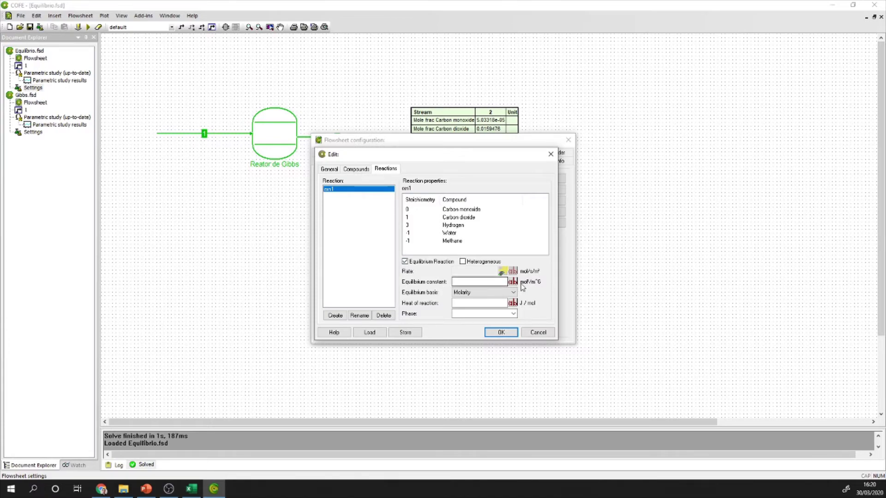
Step: Switch to the Synthesis Gas Keq workbook in Excel and copy the Keq expression text from cell G9 of the Reação 1 sheet
{"action": "left_click", "coordinate": [192, 490]}
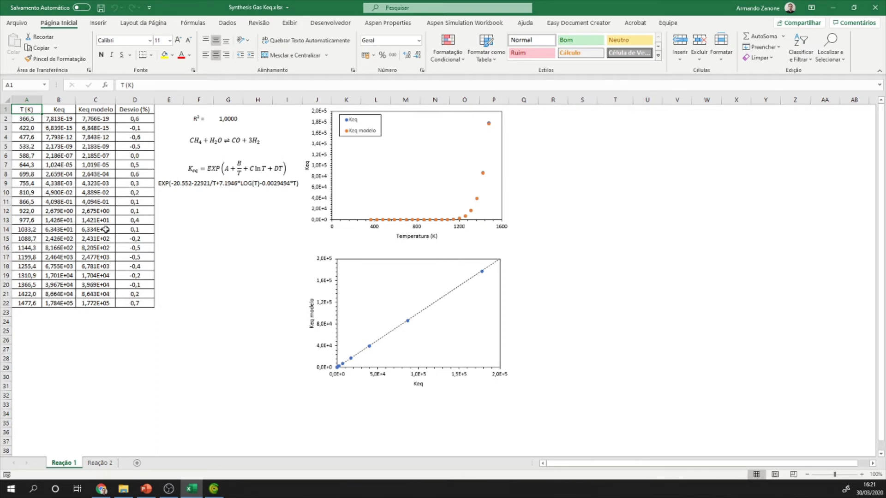
{"action": "left_click", "coordinate": [230, 184]}
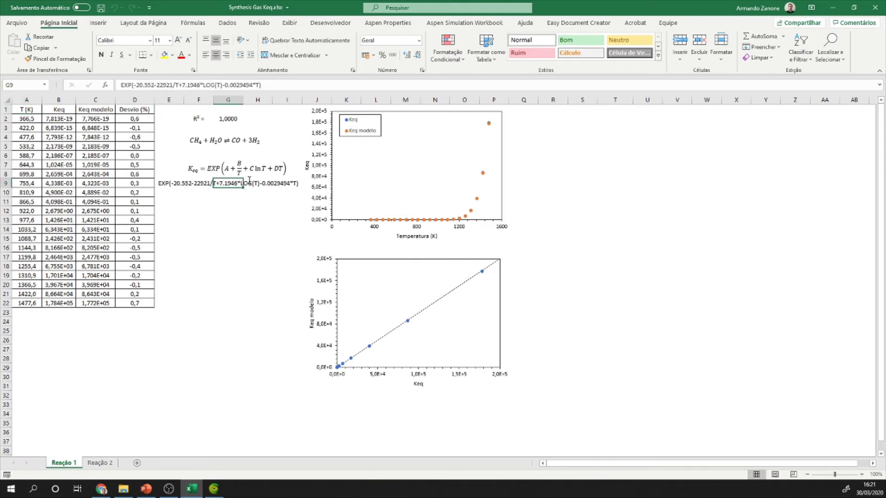
{"action": "left_click_drag", "start_coordinate": [278, 85], "coordinate": [122, 90]}
{"action": "key", "text": "ctrl+c"}
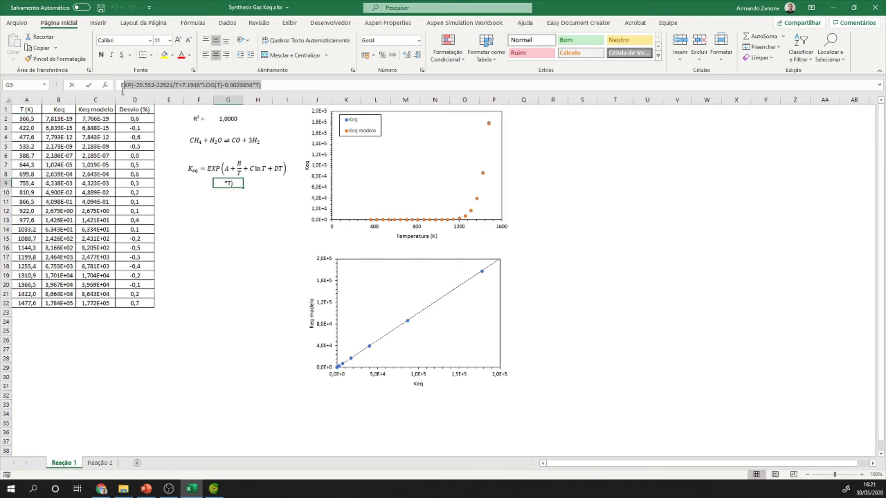
{"action": "left_click", "coordinate": [225, 193]}
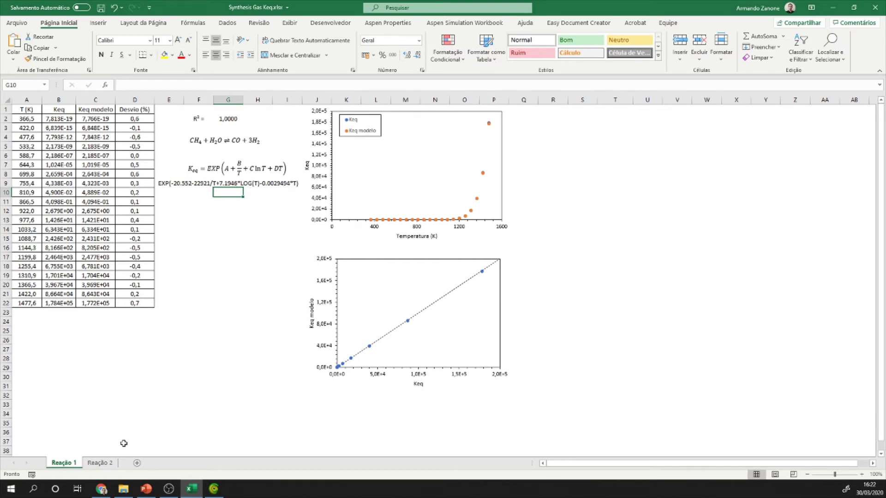
Step: Switch to Chrome, search the web for "coco simulator" and open the COCO simulator website
{"action": "left_click", "coordinate": [101, 490]}
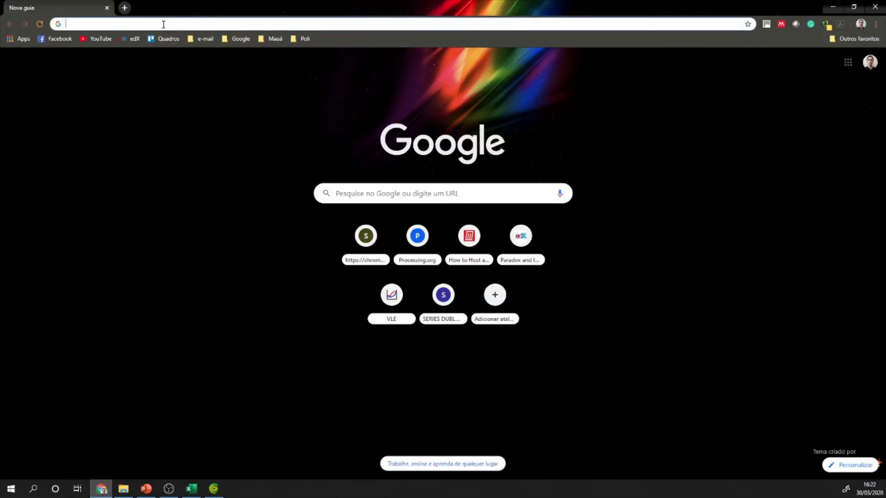
{"action": "type", "text": "coco sim"}
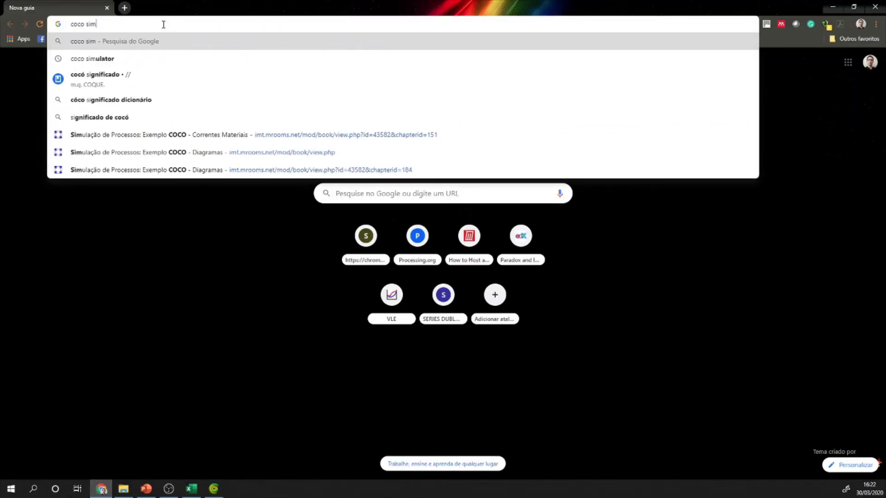
{"action": "type", "text": "ulador"}
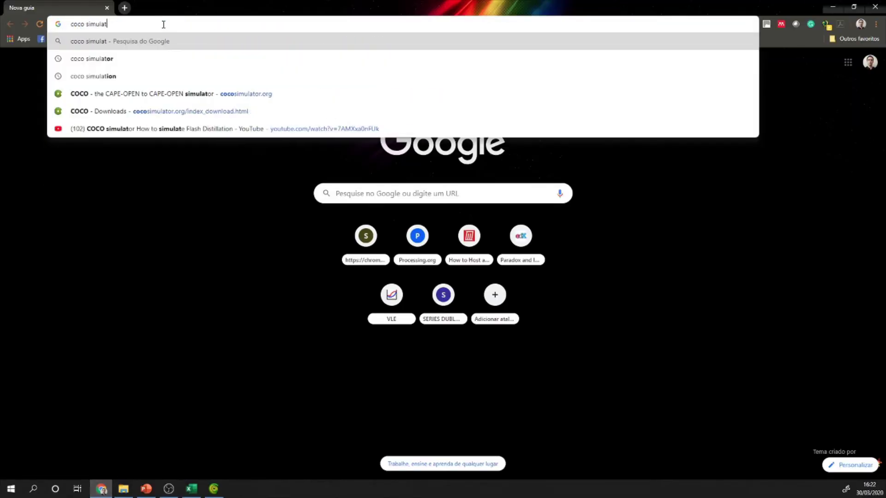
{"action": "key", "text": "Return"}
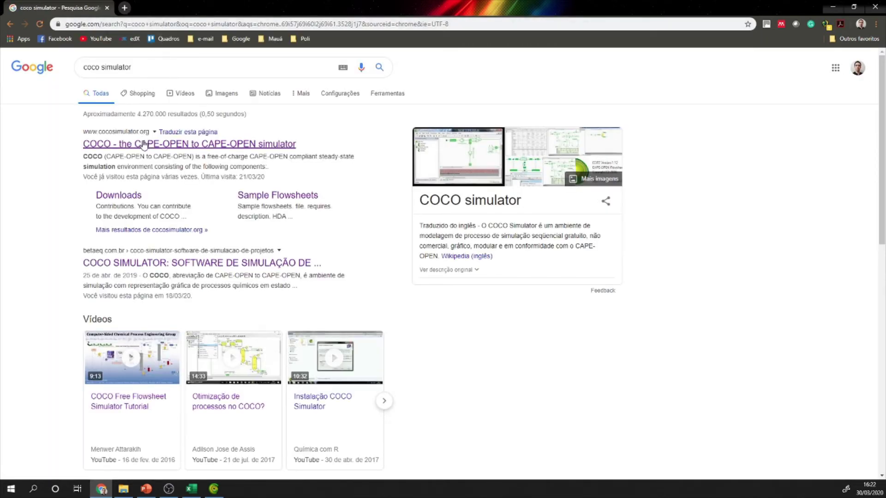
{"action": "left_click", "coordinate": [145, 145]}
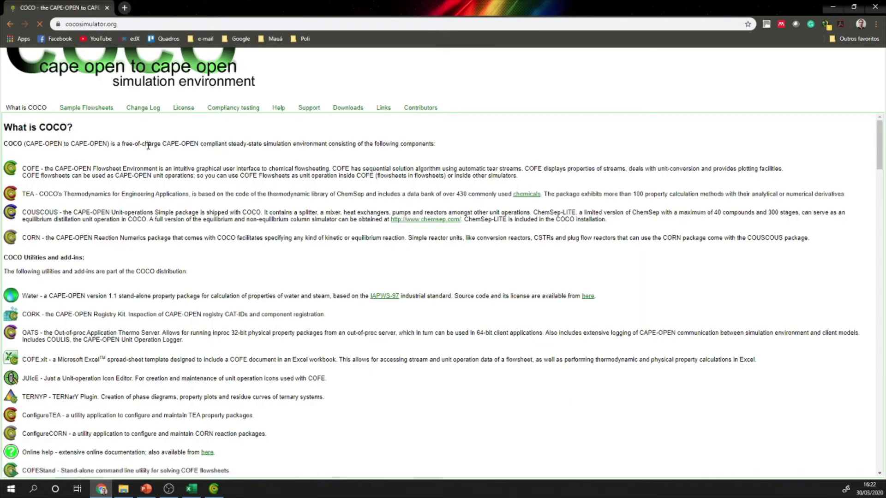
Step: Open the CORN formula syntax page in the website's online help
{"action": "left_click", "coordinate": [280, 110]}
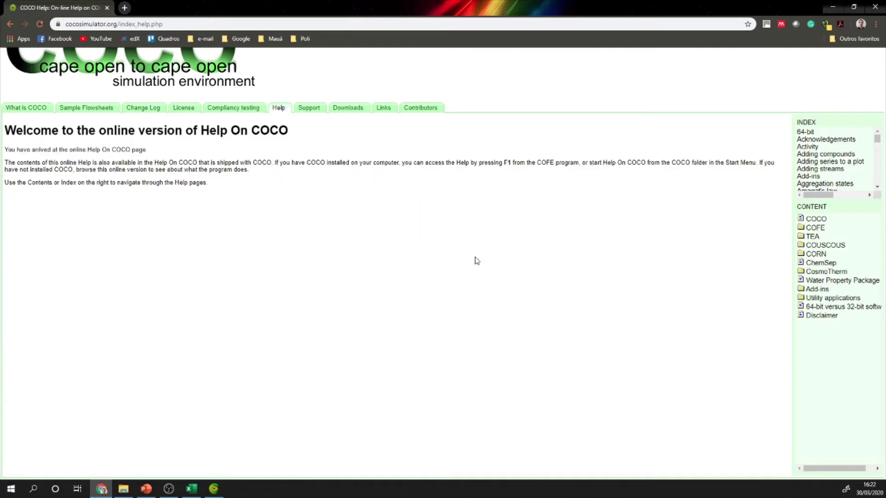
{"action": "left_click", "coordinate": [824, 255]}
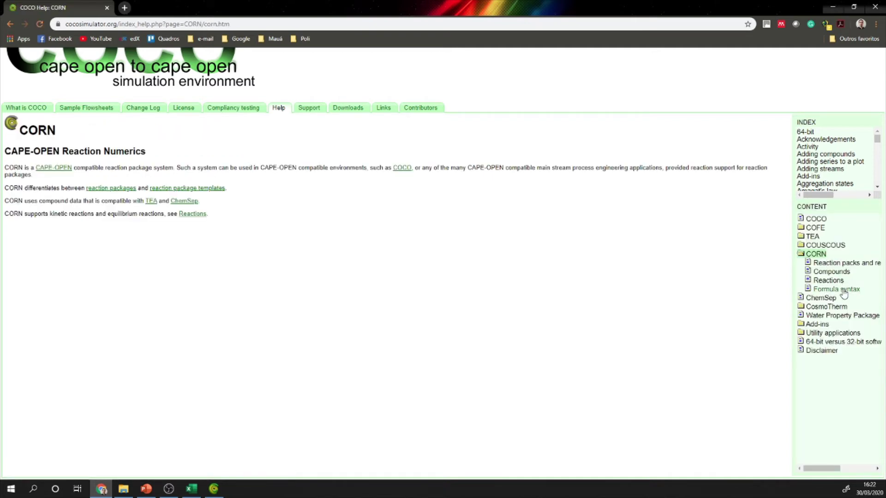
{"action": "left_click", "coordinate": [837, 289]}
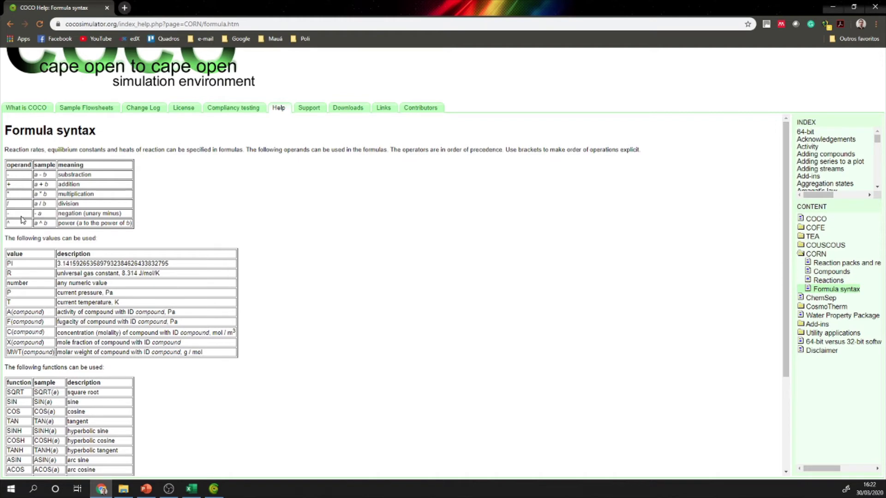
Step: Examine the values and functions allowed in CORN formulas, especially EXP, LOG and T, and close the help page
{"action": "scroll", "coordinate": [174, 216], "scroll_direction": "down", "scroll_amount": 3}
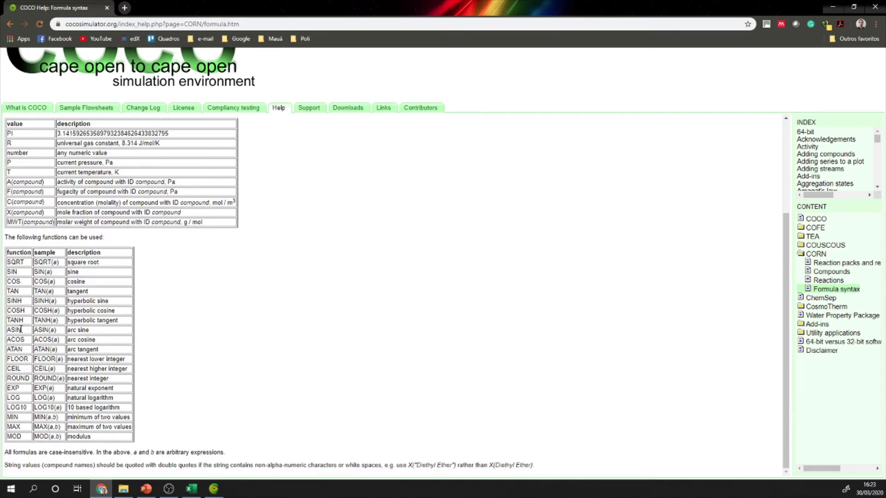
{"action": "left_click_drag", "start_coordinate": [22, 391], "coordinate": [7, 388]}
{"action": "left_click_drag", "start_coordinate": [9, 396], "coordinate": [24, 399]}
{"action": "left_click", "coordinate": [68, 401]}
{"action": "left_click_drag", "start_coordinate": [126, 401], "coordinate": [6, 401]}
{"action": "left_click_drag", "start_coordinate": [7, 123], "coordinate": [4, 172]}
{"action": "double_click", "coordinate": [4, 172]}
{"action": "left_click", "coordinate": [107, 9]}
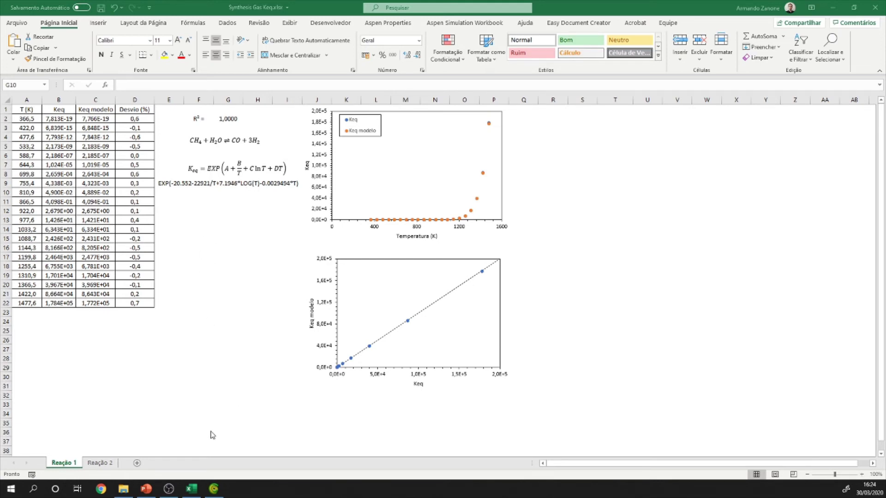
Step: Switch back to COFE and enter EXP(-20.552-22921/T+7.1946*LOG(T)-0.0029494*T) as rxn1's equilibrium constant formula
{"action": "left_click", "coordinate": [213, 489]}
{"action": "left_click", "coordinate": [464, 282]}
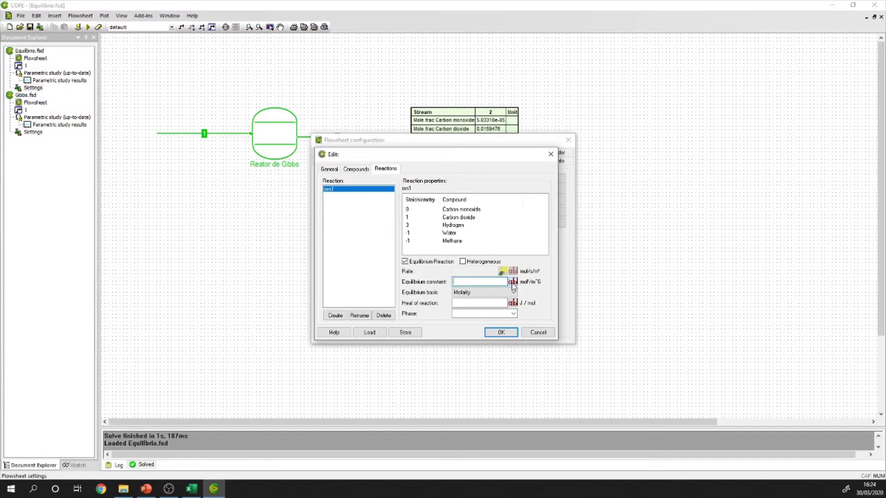
{"action": "left_click", "coordinate": [512, 282]}
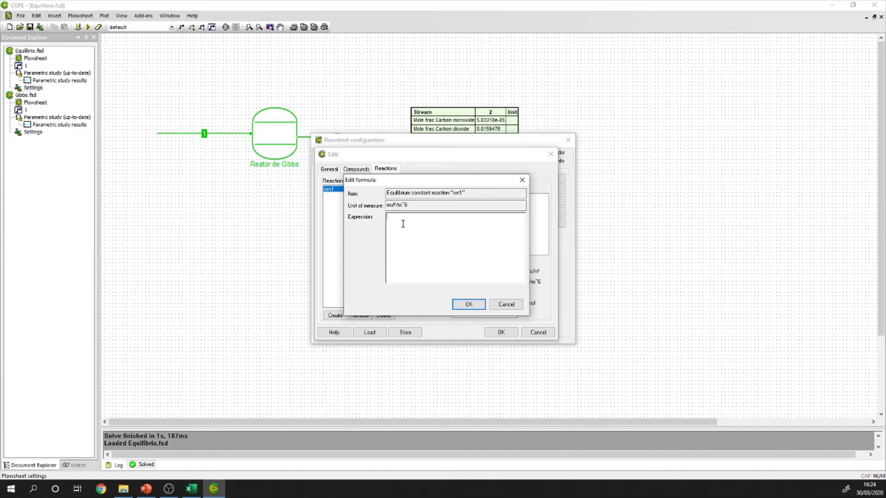
{"action": "key", "text": "ctrl+v"}
{"action": "left_click", "coordinate": [468, 304]}
Step: Set rxn1's equilibrium basis to MoleFraction and its phase to Vapor
{"action": "left_click", "coordinate": [491, 293]}
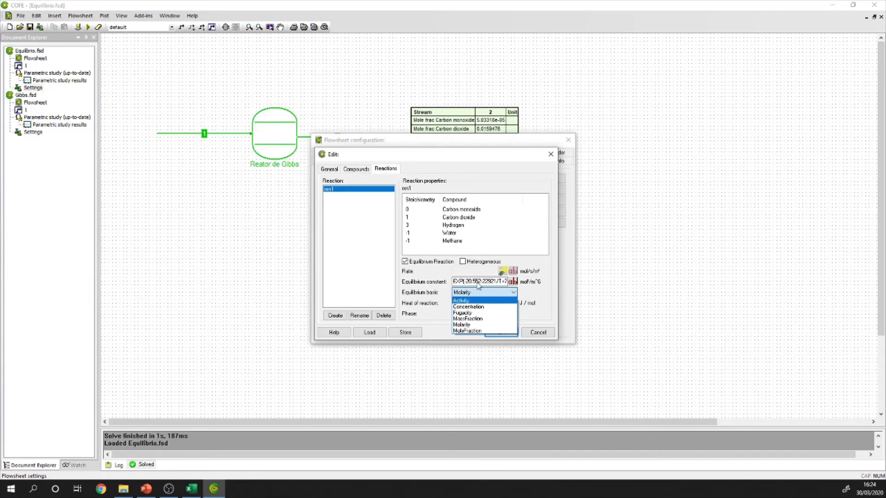
{"action": "left_click", "coordinate": [472, 332]}
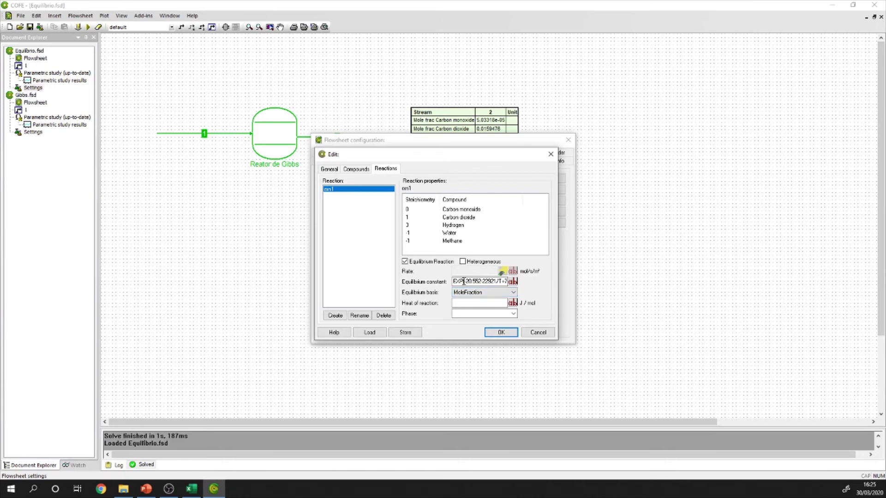
{"action": "left_click", "coordinate": [513, 313]}
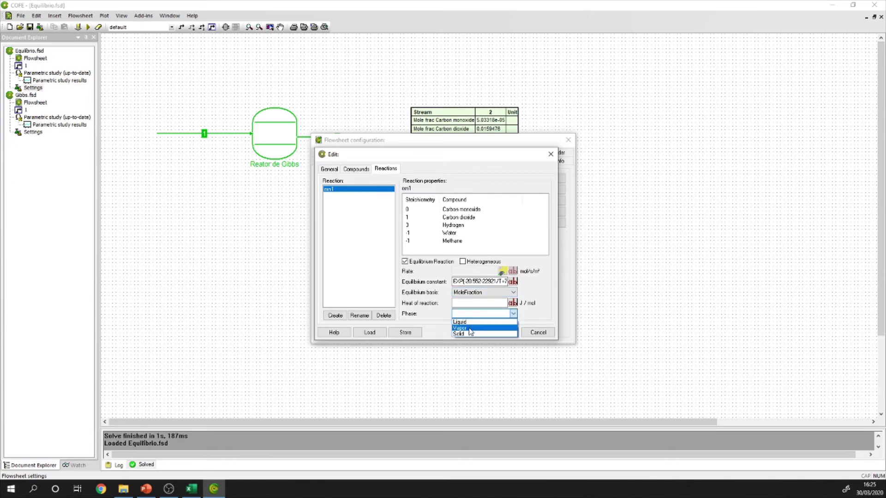
{"action": "left_click", "coordinate": [469, 328]}
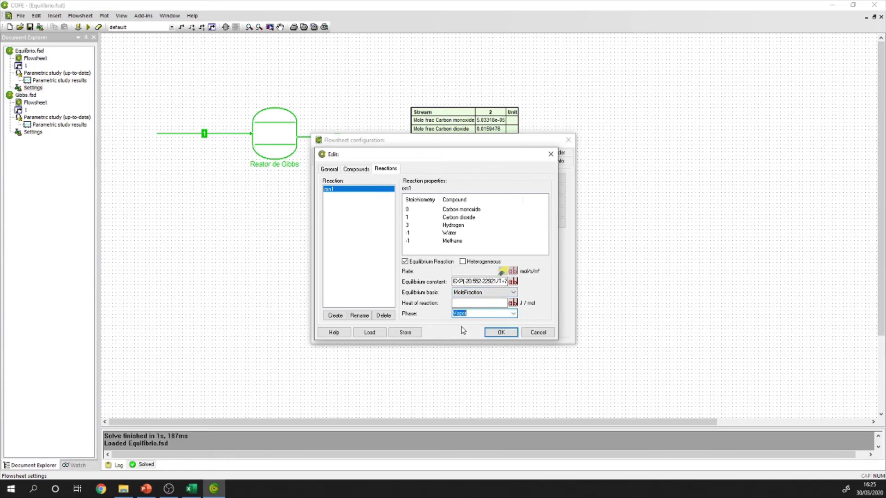
Step: Create a second reaction with the ID rxn2 in the reaction package
{"action": "left_click", "coordinate": [335, 316]}
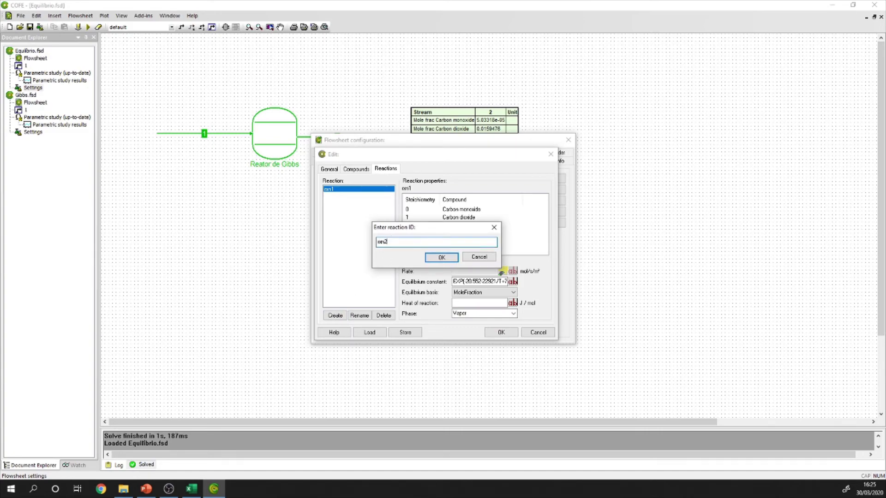
{"action": "type", "text": "rxn2"}
{"action": "left_click", "coordinate": [441, 258]}
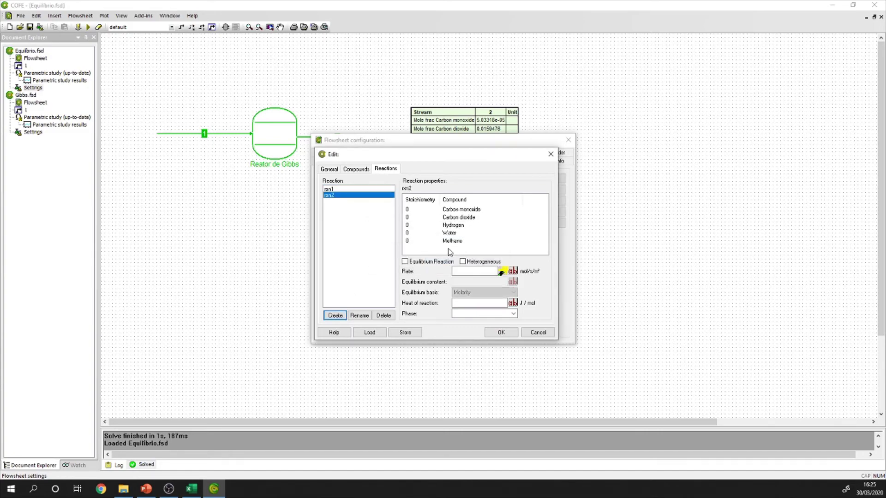
Step: Set rxn2's stoichiometry to carbon monoxide -1, water -1, carbon dioxide 1 and hydrogen 1, and mark it as an equilibrium reaction
{"action": "left_click", "coordinate": [408, 210]}
{"action": "type", "text": "-1"}
{"action": "left_click", "coordinate": [408, 233]}
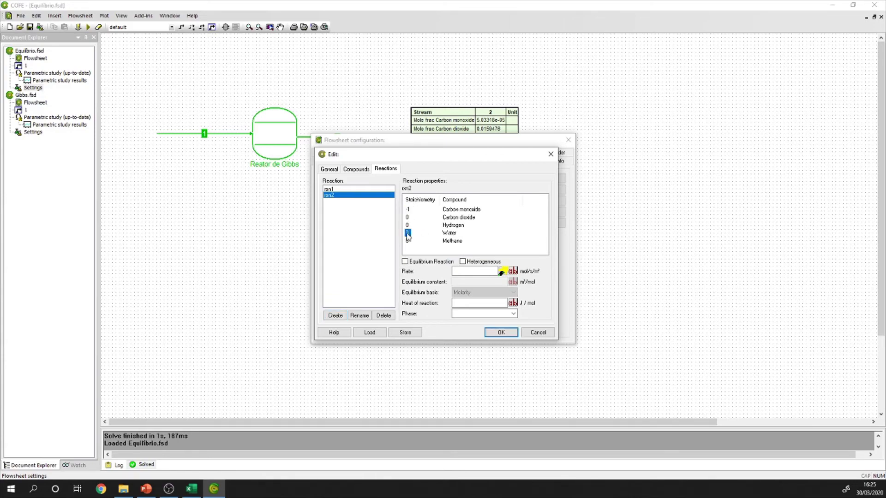
{"action": "type", "text": "1"}
{"action": "key", "text": "Return"}
{"action": "type", "text": "1"}
{"action": "key", "text": "Return"}
{"action": "left_click", "coordinate": [409, 226]}
{"action": "type", "text": "1"}
{"action": "key", "text": "Return"}
{"action": "left_click", "coordinate": [406, 262]}
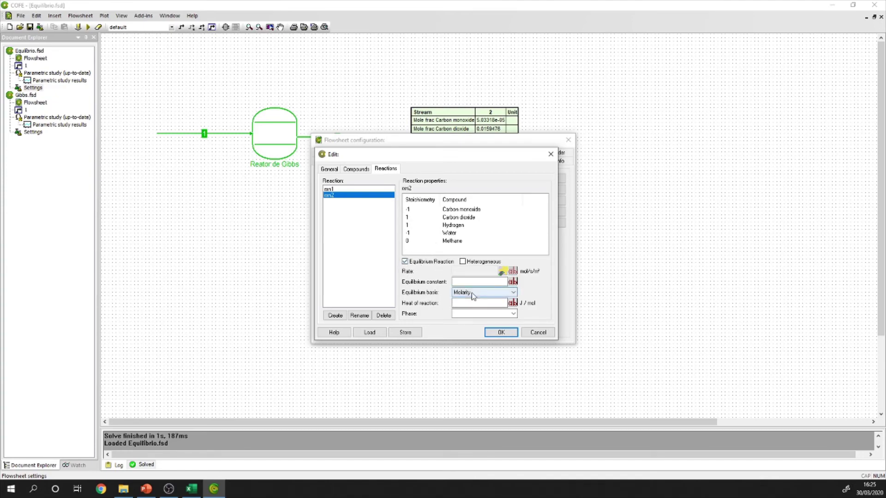
Step: Switch to Excel and copy the equilibrium constant formula for the second reaction from cell G9 of the Reação 2 sheet
{"action": "left_click", "coordinate": [191, 490]}
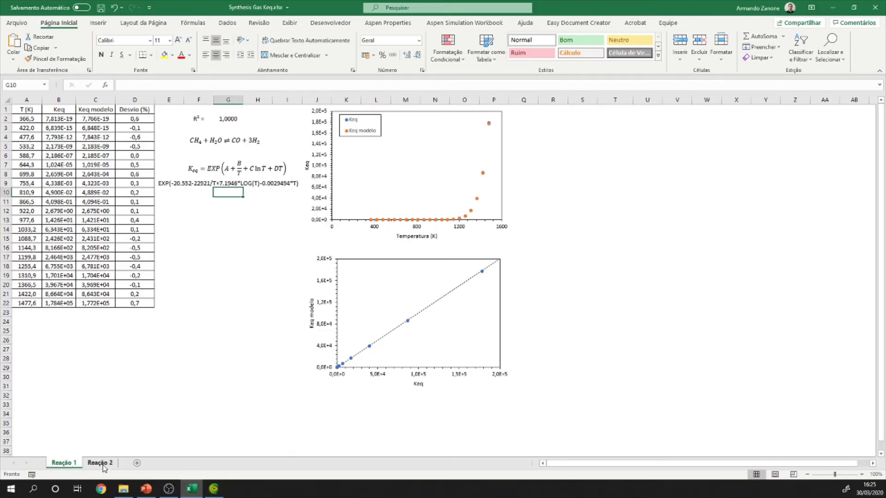
{"action": "left_click", "coordinate": [100, 463]}
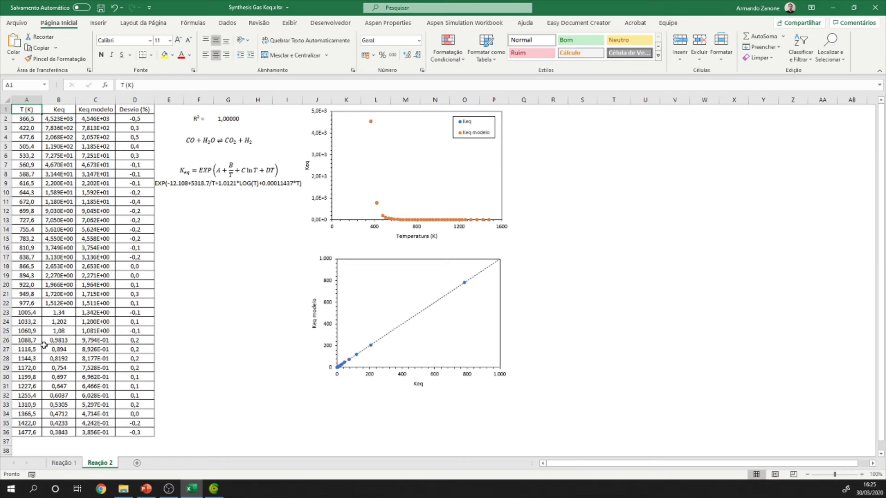
{"action": "left_click", "coordinate": [231, 185]}
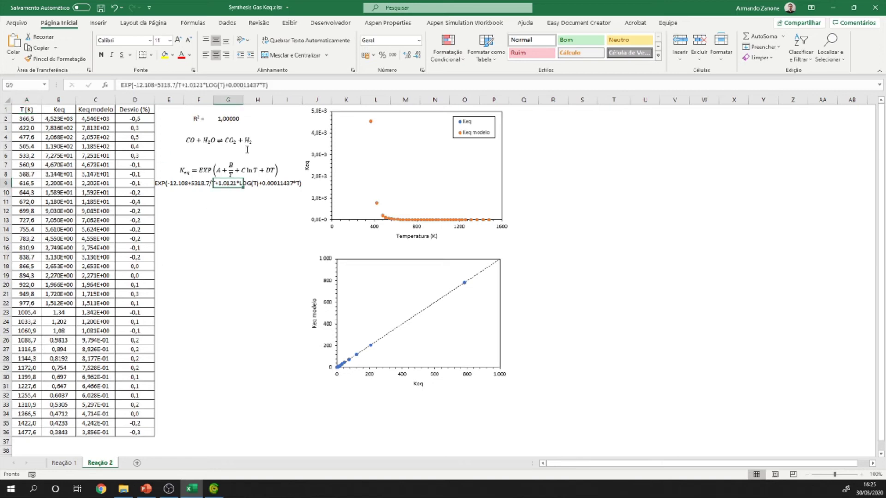
{"action": "left_click", "coordinate": [291, 85]}
{"action": "key", "text": "Return"}
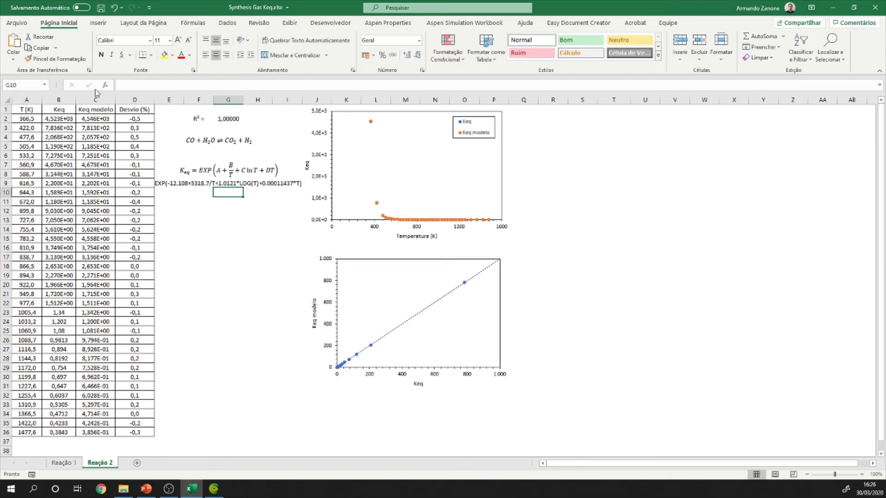
{"action": "left_click", "coordinate": [231, 184]}
{"action": "left_click", "coordinate": [233, 239]}
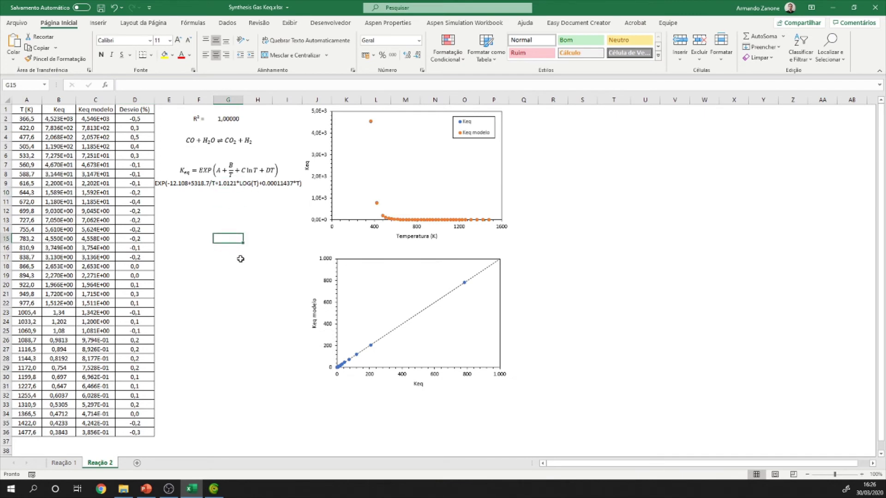
Step: Switch back to COFE and enter EXP(-12.108+5318.7/T+1.0121*LOG(T)+0.00011437*T) as rxn2's equilibrium constant formula
{"action": "left_click", "coordinate": [214, 488]}
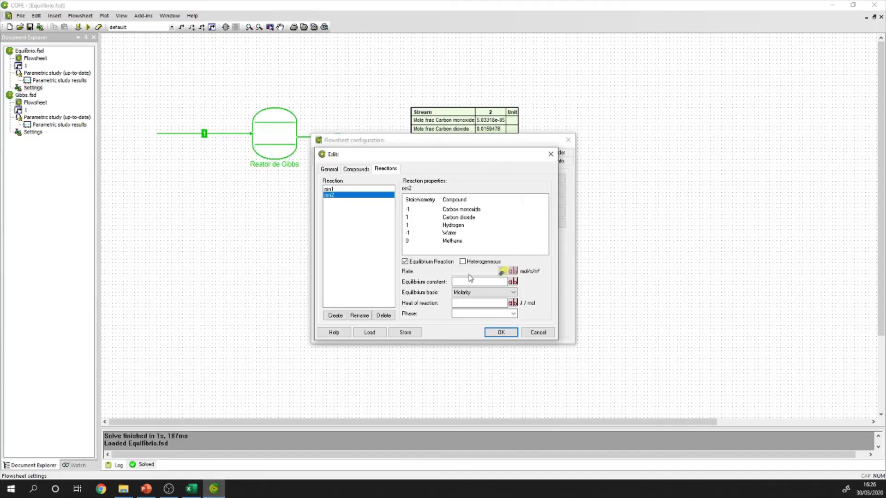
{"action": "left_click", "coordinate": [513, 281]}
{"action": "type", "text": "EXP(-12.100+5318.7/T+1.0121*LOG(T)+0.00011437*T)"}
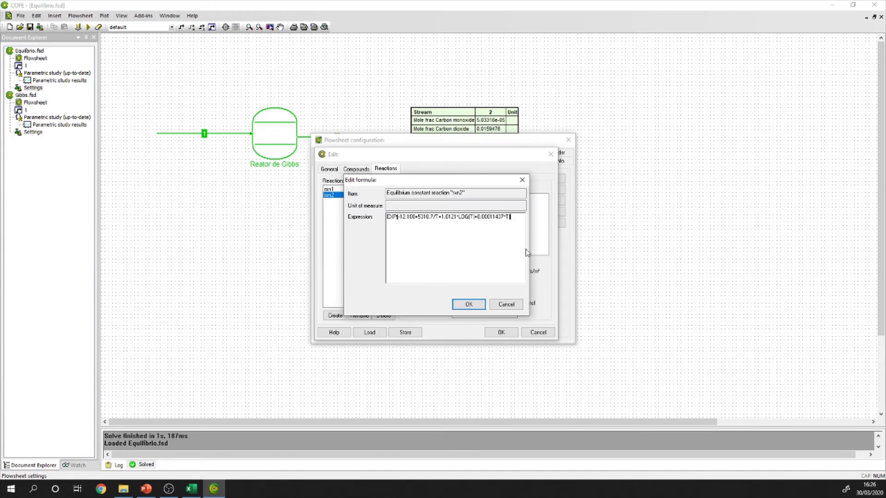
{"action": "left_click", "coordinate": [467, 306]}
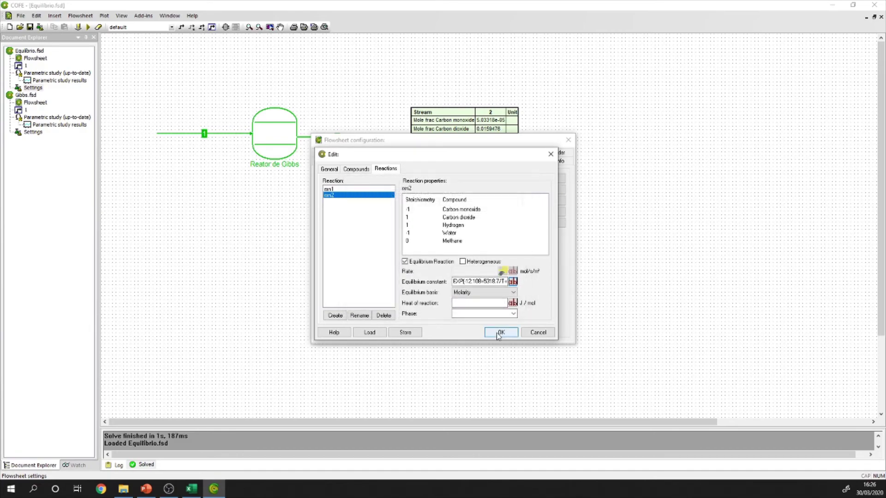
Step: Set rxn2's phase to Vapor and try to save the reaction package
{"action": "left_click", "coordinate": [513, 314]}
{"action": "left_click", "coordinate": [491, 332]}
{"action": "left_click", "coordinate": [497, 333]}
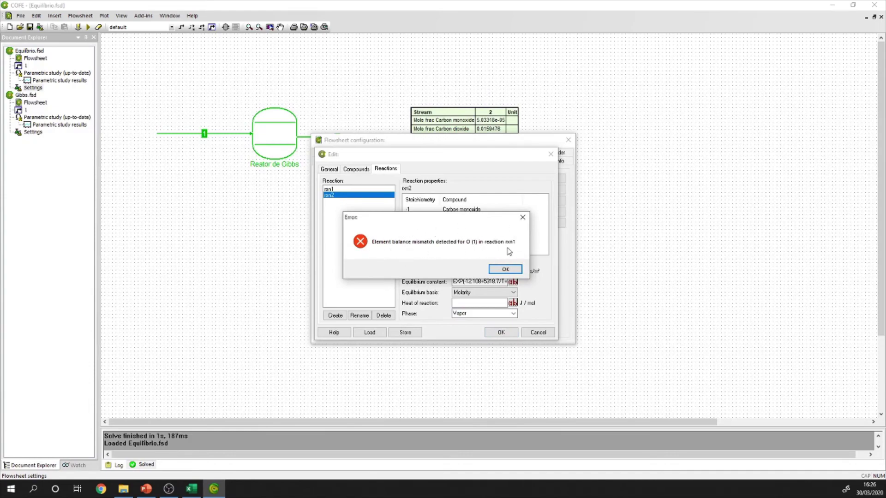
Step: Set rxn1's carbon dioxide coefficient to 0, save the reaction package and close the flowsheet configuration
{"action": "left_click", "coordinate": [514, 273]}
{"action": "left_click", "coordinate": [352, 189]}
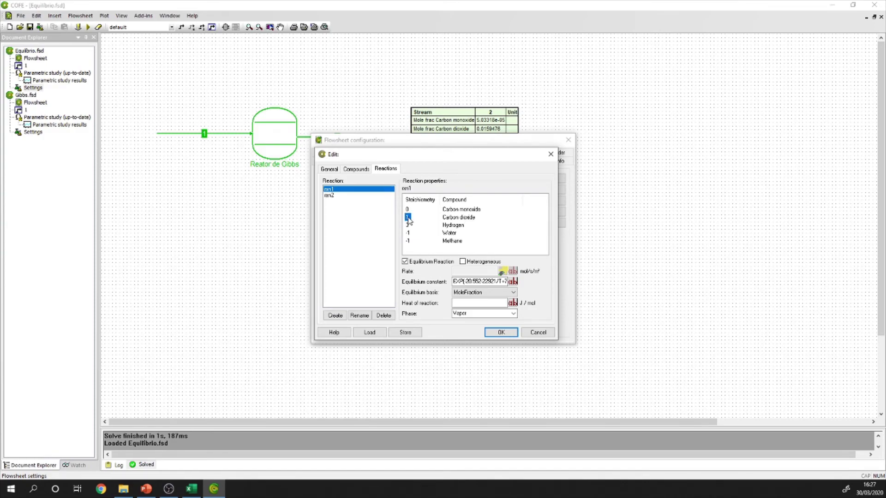
{"action": "type", "text": "0"}
{"action": "key", "text": "Return"}
{"action": "left_click", "coordinate": [329, 195]}
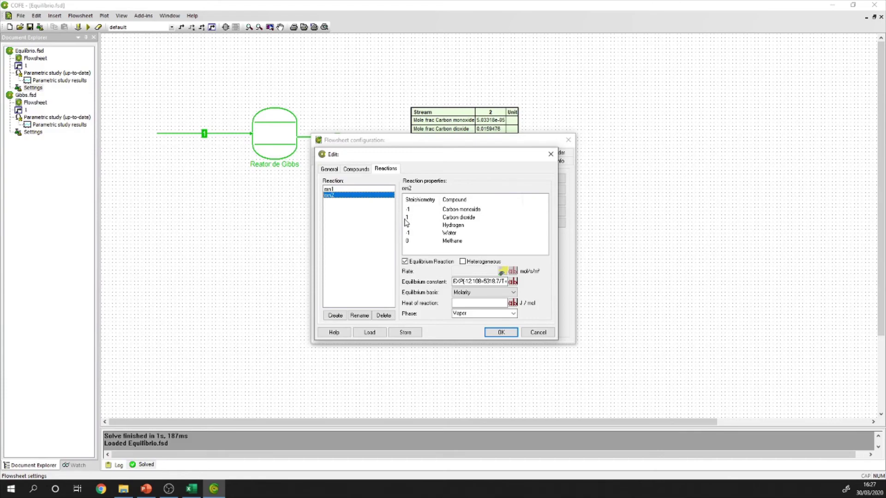
{"action": "left_click", "coordinate": [501, 332]}
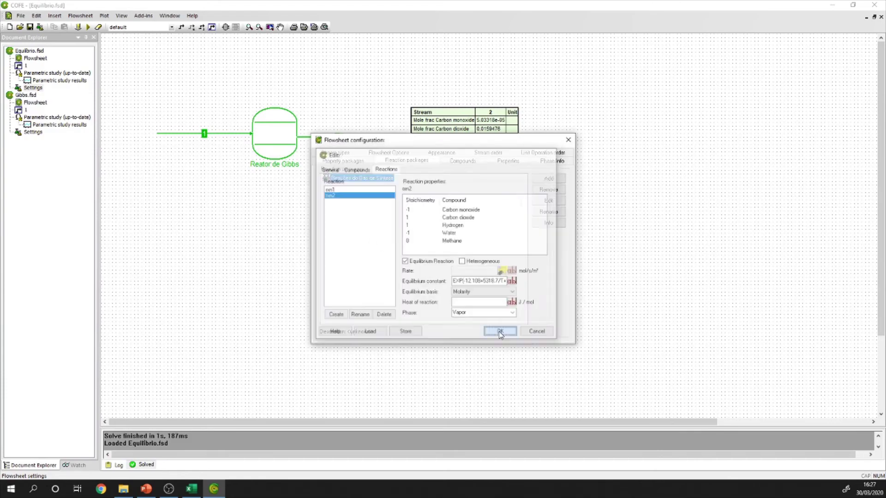
{"action": "left_click", "coordinate": [569, 141]}
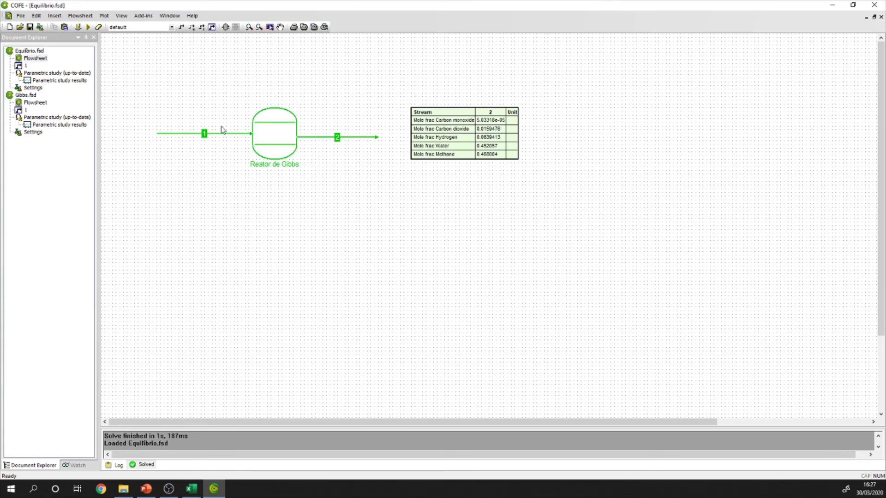
Step: Delete the Gibbs reactor from the Equilíbrio flowsheet, keeping streams 1 and 2
{"action": "double_click", "coordinate": [36, 103]}
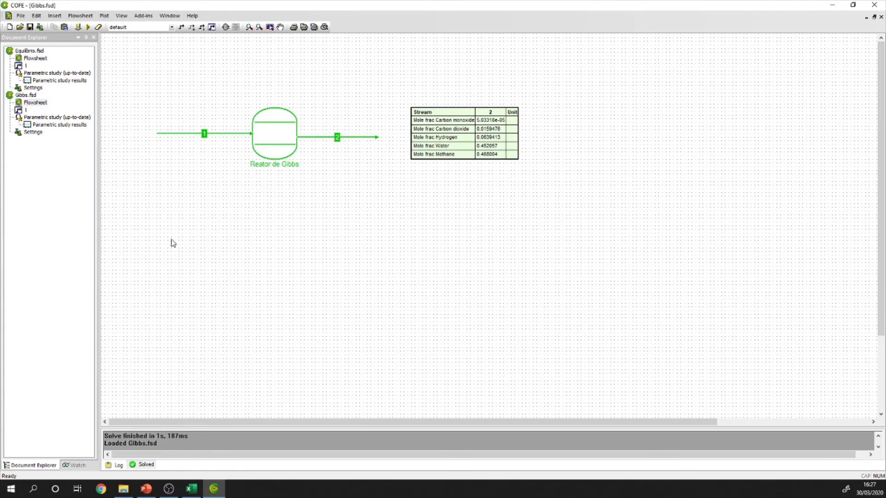
{"action": "double_click", "coordinate": [18, 57]}
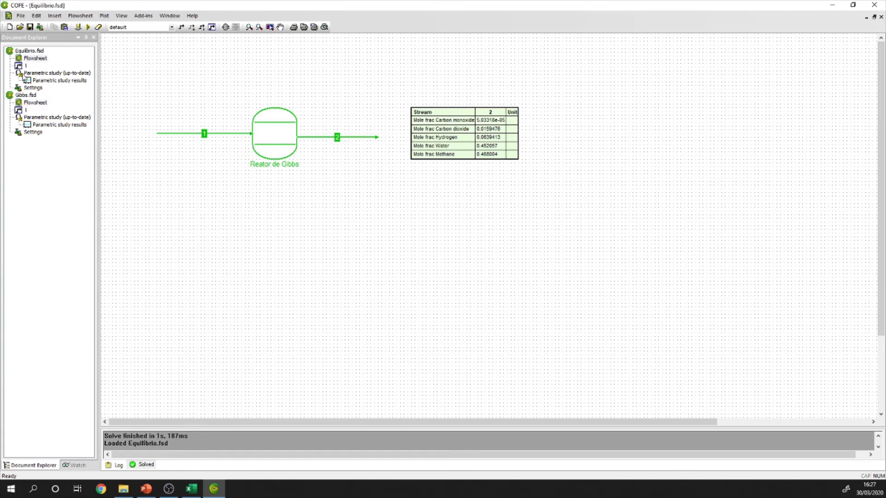
{"action": "left_click", "coordinate": [272, 140]}
{"action": "key", "text": "Delete"}
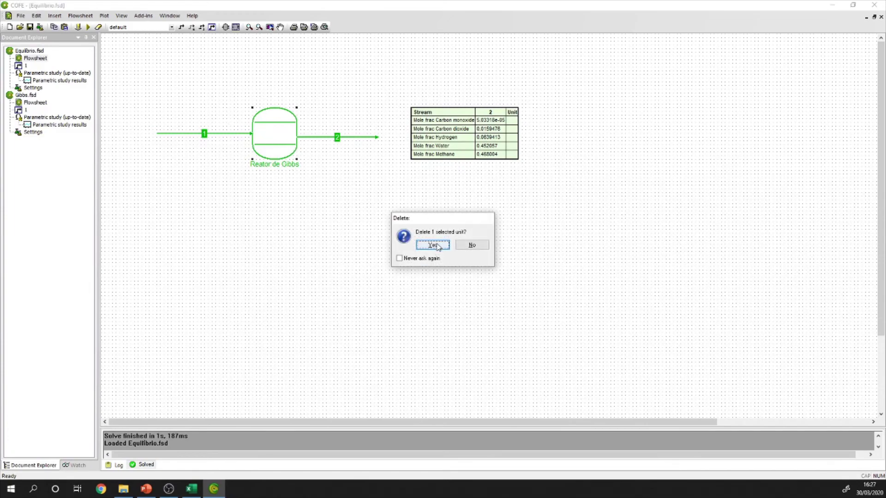
{"action": "left_click", "coordinate": [433, 245]}
Step: Insert an EquilibriumReactor unit between streams 1 and 2 and assign it the reaction package Reações do Gás de Síntese
{"action": "left_click", "coordinate": [225, 27]}
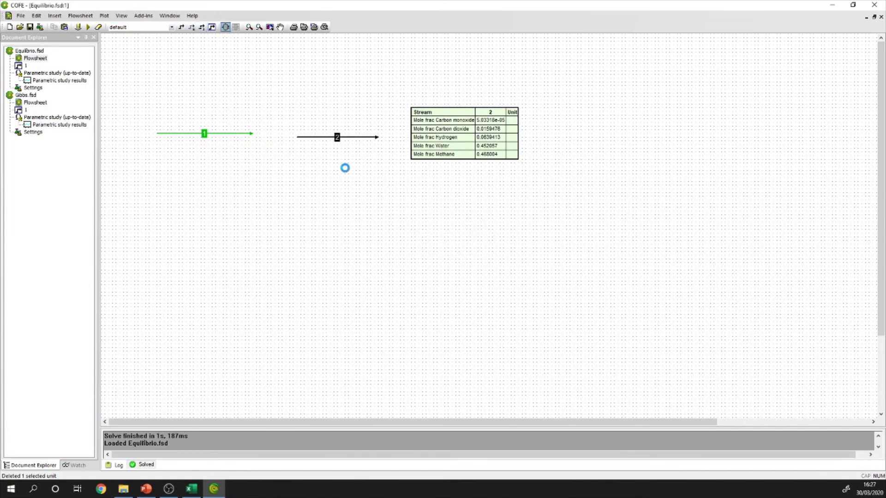
{"action": "left_click", "coordinate": [411, 222]}
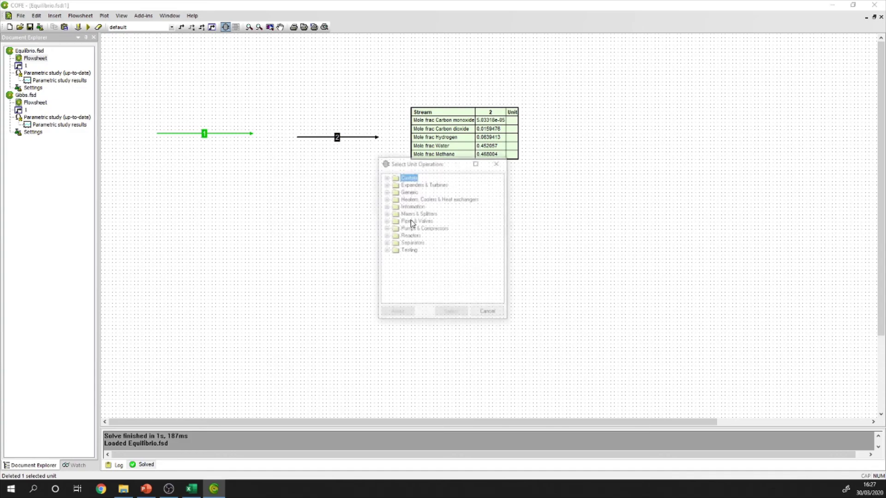
{"action": "left_click", "coordinate": [387, 236]}
{"action": "left_click", "coordinate": [434, 251]}
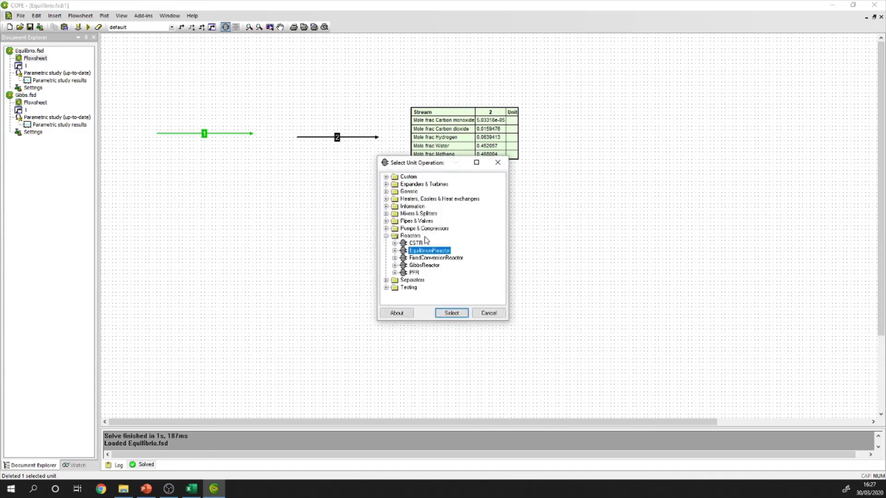
{"action": "left_click", "coordinate": [453, 318]}
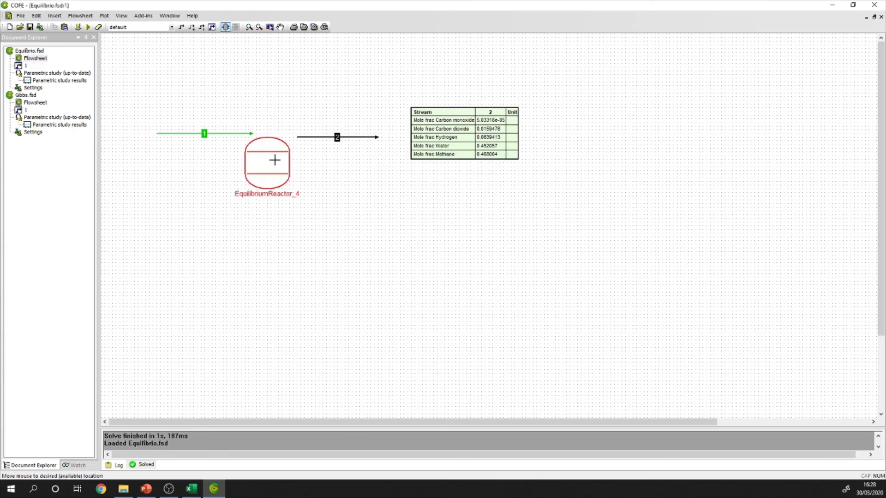
{"action": "left_click", "coordinate": [274, 163]}
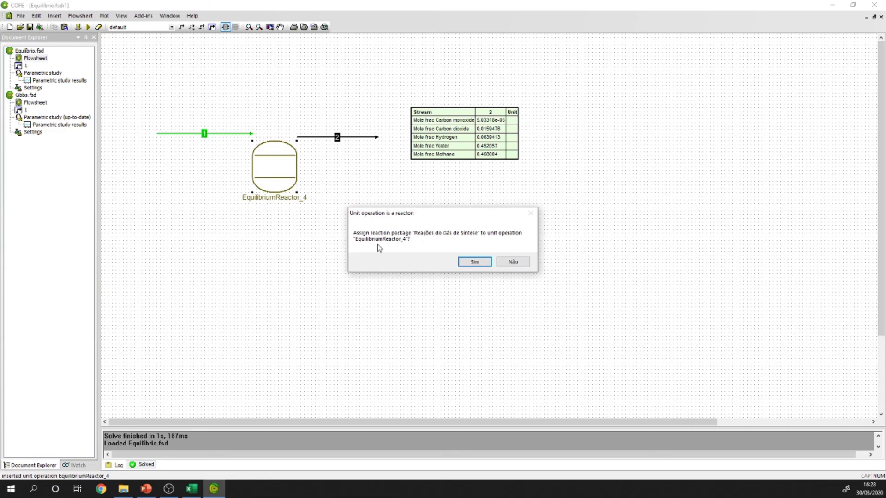
{"action": "left_click", "coordinate": [475, 263]}
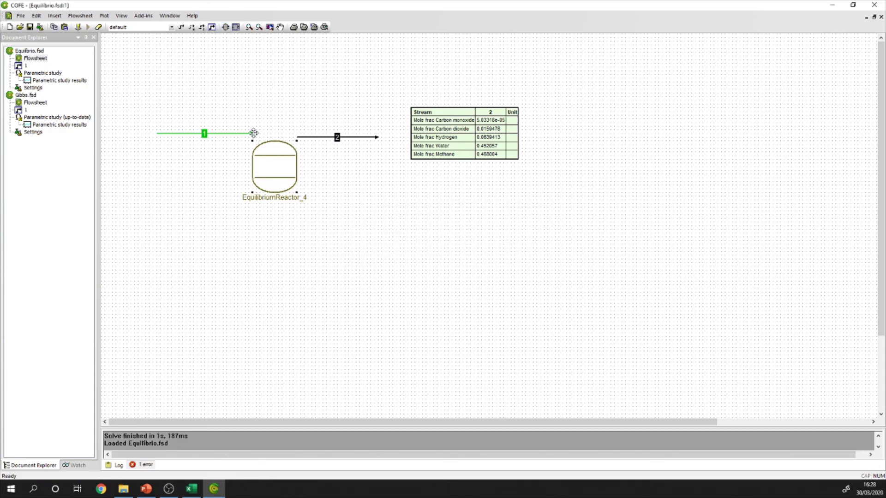
Step: Connect stream 1 to the equilibrium reactor's inlet and stream 2 to its outlet, and align the reactor so both streams run straight
{"action": "left_click_drag", "start_coordinate": [253, 134], "coordinate": [252, 163]}
{"action": "left_click_drag", "start_coordinate": [298, 137], "coordinate": [295, 162]}
{"action": "left_click_drag", "start_coordinate": [276, 173], "coordinate": [274, 143]}
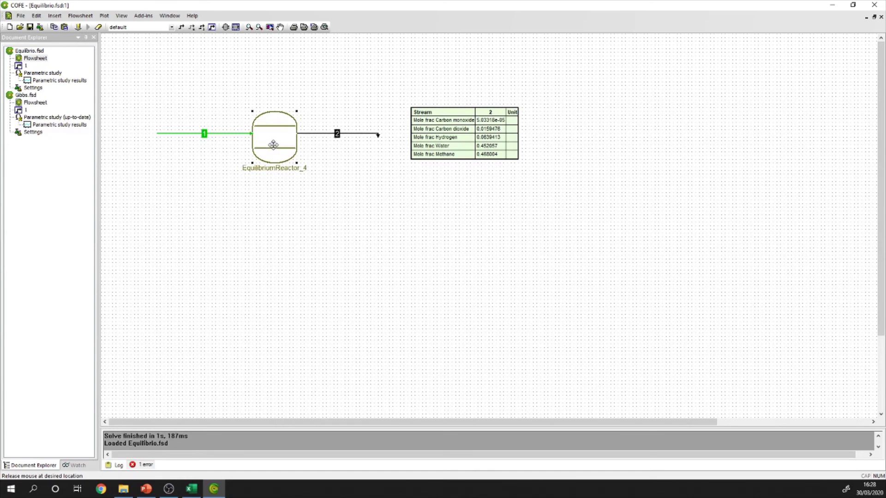
{"action": "left_click_drag", "start_coordinate": [378, 137], "coordinate": [370, 134]}
Step: Rename the equilibrium reactor as Reator de Equilíbrio
{"action": "left_click", "coordinate": [282, 168]}
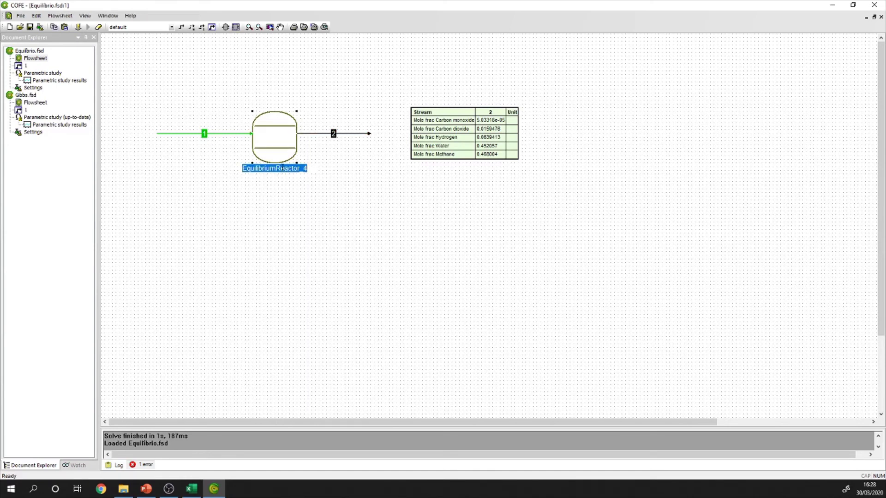
{"action": "type", "text": "Reator de Eq"}
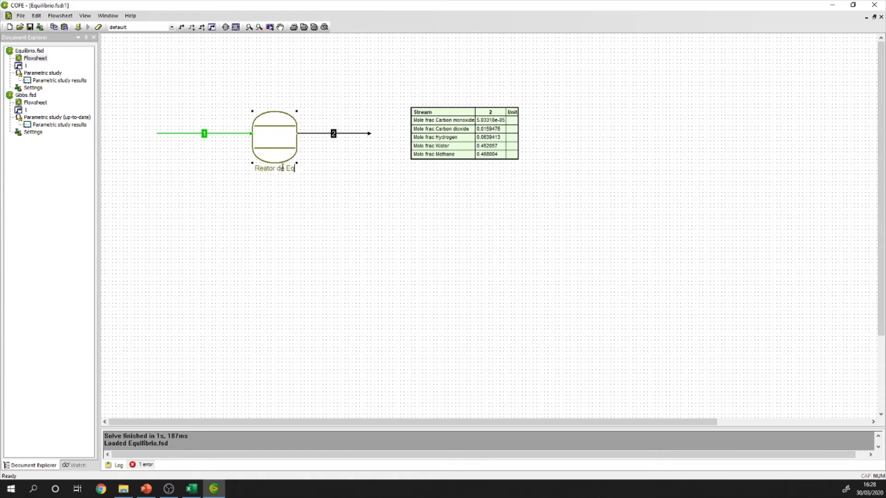
{"action": "type", "text": "uilibrio"}
{"action": "left_click", "coordinate": [348, 275]}
Step: Change the equilibrium reactor's temperature unit to °C and set its isothermal temperature to 300 °C
{"action": "double_click", "coordinate": [282, 150]}
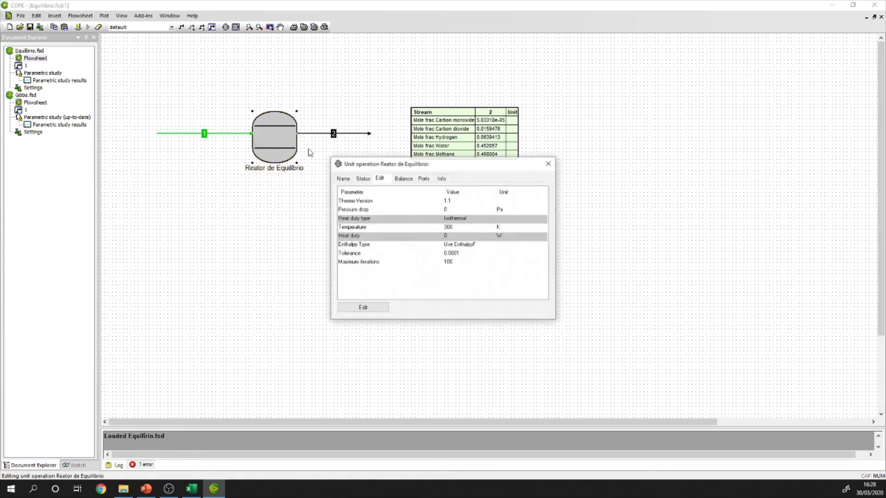
{"action": "left_click", "coordinate": [500, 228]}
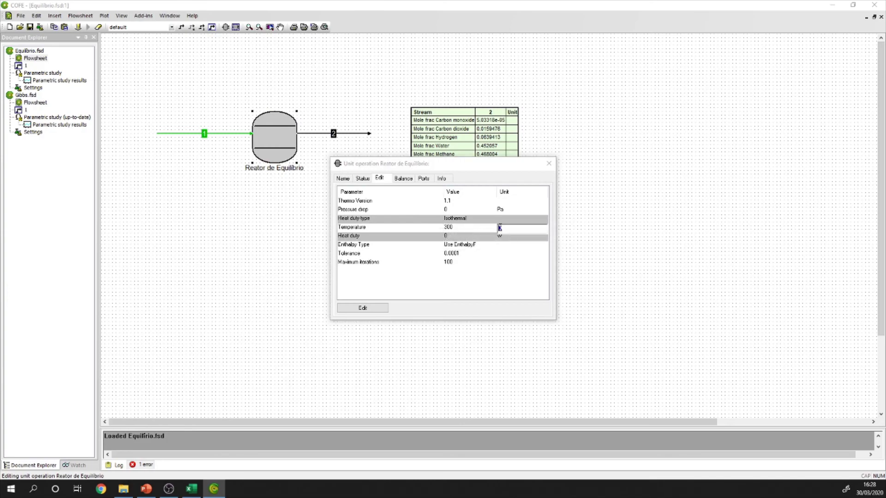
{"action": "left_click", "coordinate": [531, 232]}
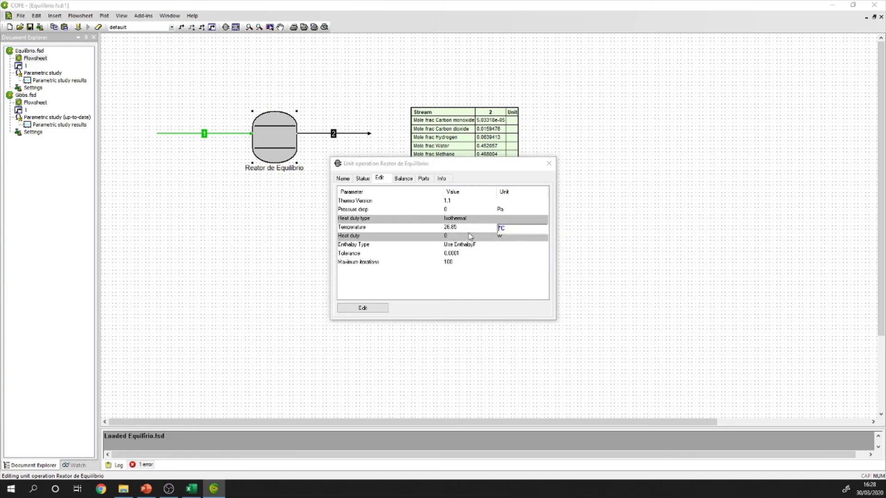
{"action": "left_click", "coordinate": [453, 228]}
{"action": "key", "text": "Return"}
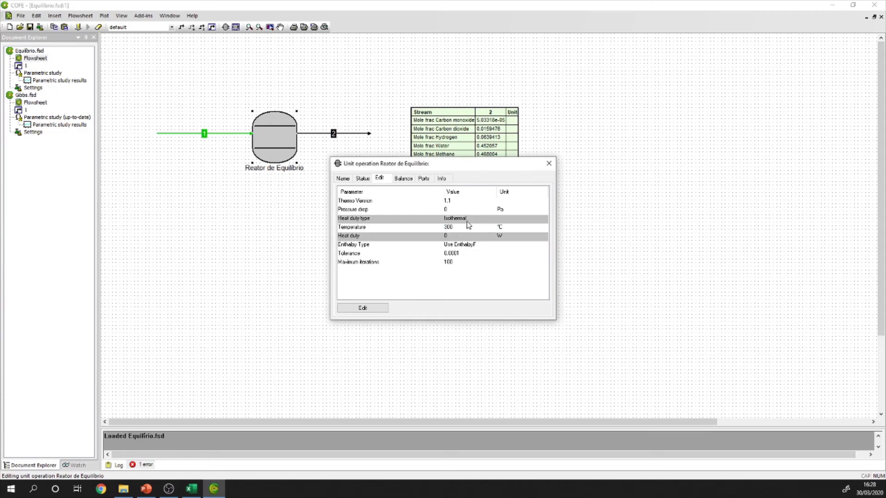
Step: Add reactions rxn1 and rxn2 to the equilibrium reactor and close its settings
{"action": "left_click", "coordinate": [360, 309]}
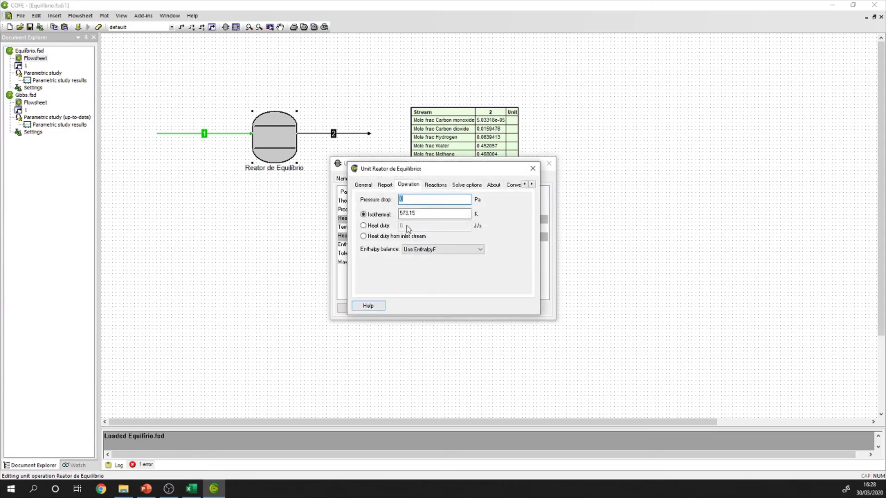
{"action": "left_click", "coordinate": [435, 185]}
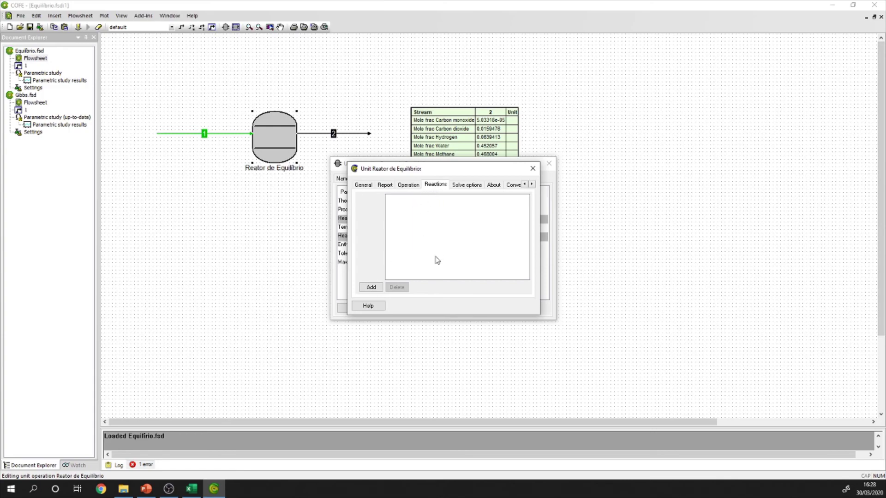
{"action": "left_click", "coordinate": [370, 287]}
{"action": "left_click", "coordinate": [383, 210]}
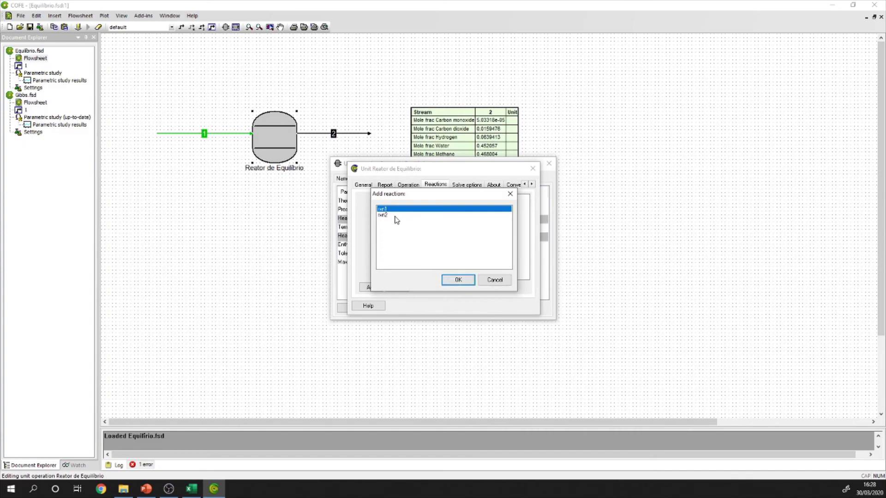
{"action": "left_click", "coordinate": [457, 280]}
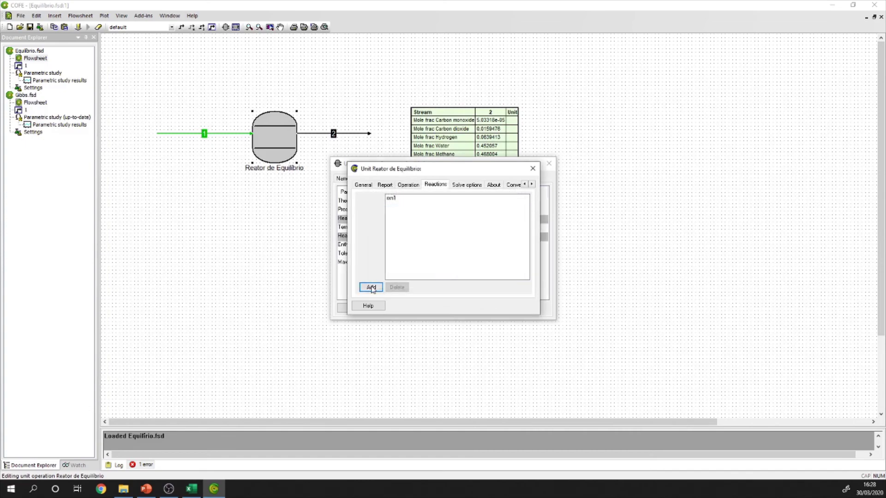
{"action": "left_click", "coordinate": [371, 287]}
{"action": "left_click", "coordinate": [391, 216]}
{"action": "left_click", "coordinate": [457, 280]}
{"action": "left_click", "coordinate": [533, 168]}
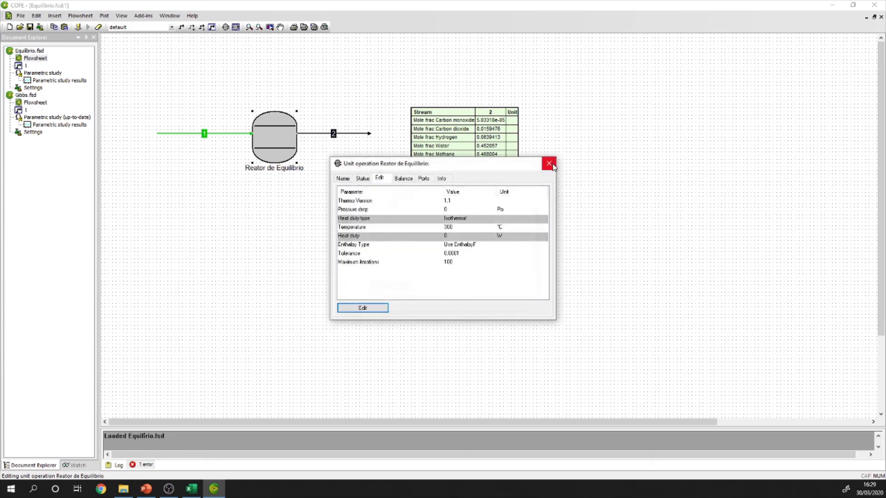
{"action": "left_click", "coordinate": [550, 163]}
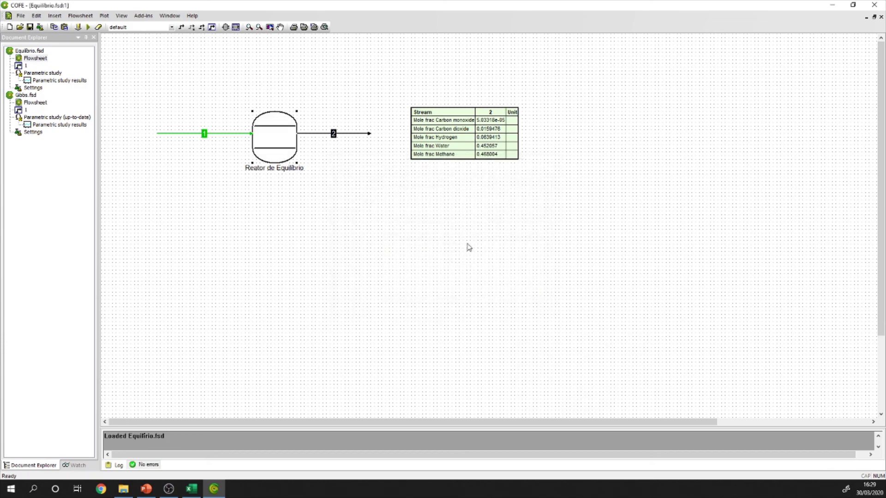
Step: Solve the flowsheet and create a parametric study with the equilibrium reactor's temperature as its input parameter
{"action": "left_click", "coordinate": [88, 26]}
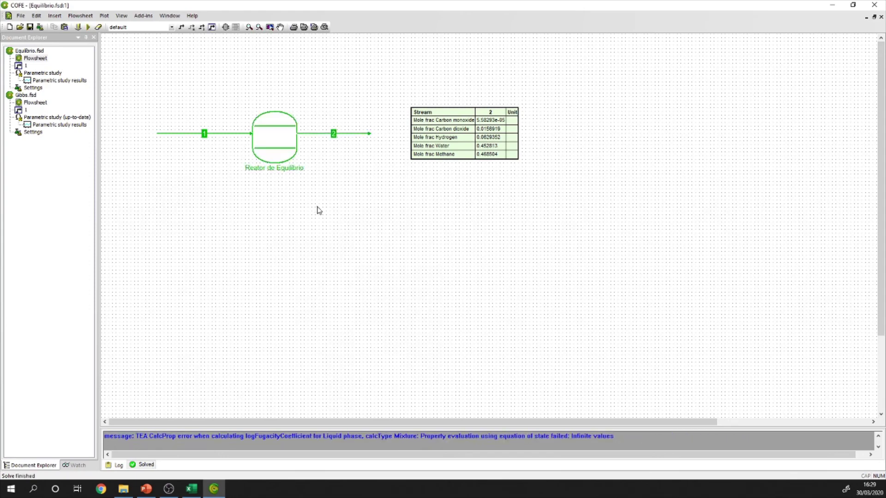
{"action": "left_click", "coordinate": [76, 17]}
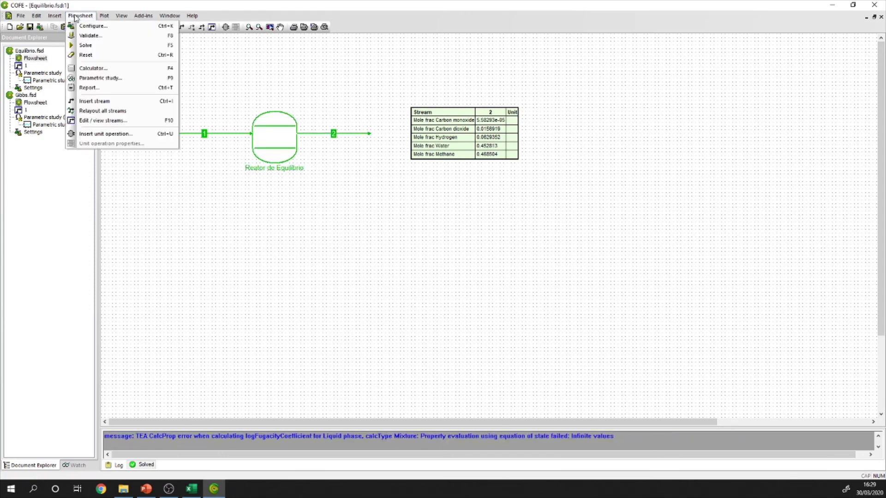
{"action": "left_click", "coordinate": [110, 77]}
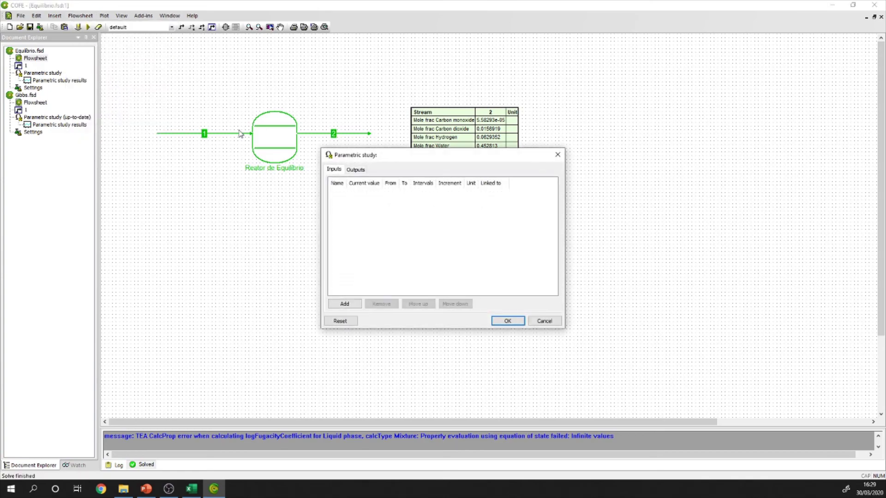
{"action": "left_click", "coordinate": [355, 304]}
{"action": "left_click", "coordinate": [361, 190]}
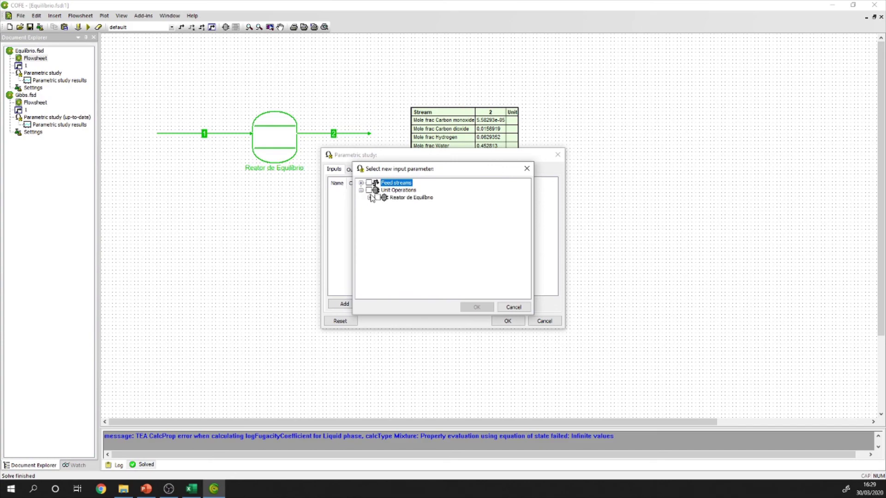
{"action": "left_click", "coordinate": [371, 197]}
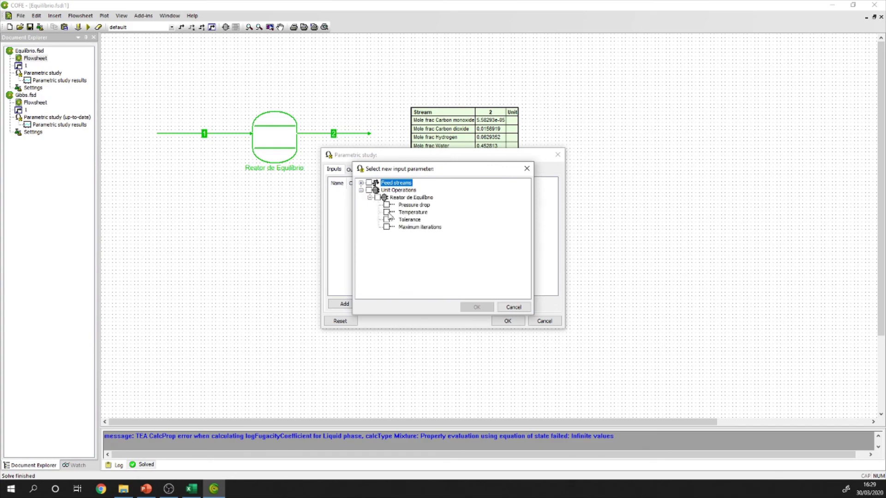
{"action": "left_click", "coordinate": [387, 212]}
{"action": "left_click", "coordinate": [475, 307]}
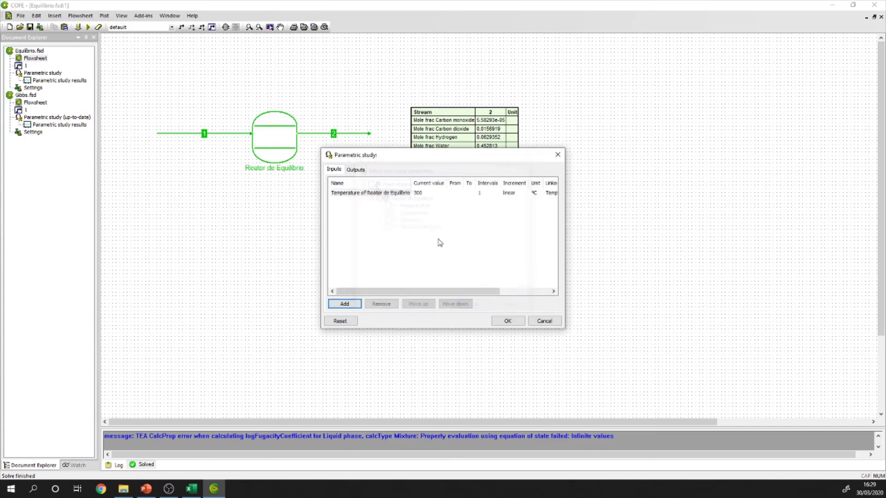
Step: Vary the reactor temperature from 100 to 1000 °C over 100 intervals and run the study with the stream 2 mole fractions as outputs
{"action": "left_click", "coordinate": [456, 194]}
{"action": "type", "text": "100"}
{"action": "key", "text": "Return"}
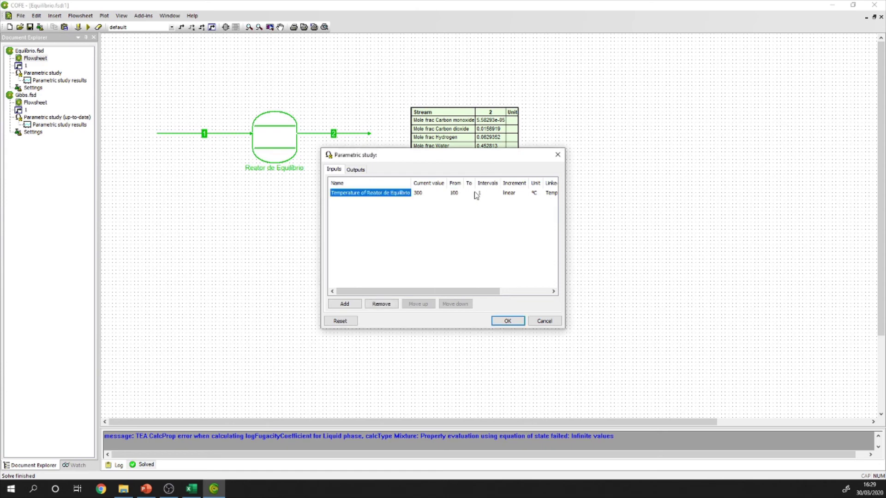
{"action": "left_click", "coordinate": [470, 193]}
{"action": "type", "text": "1000"}
{"action": "key", "text": "Return"}
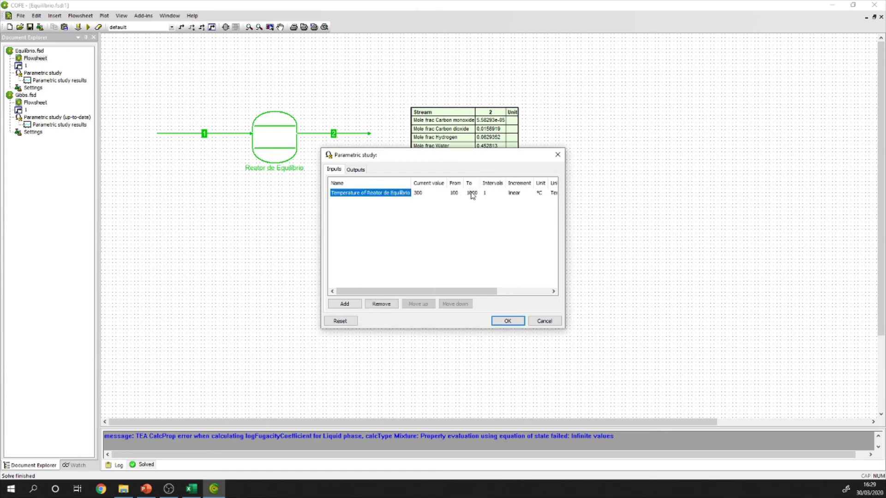
{"action": "left_click", "coordinate": [485, 193]}
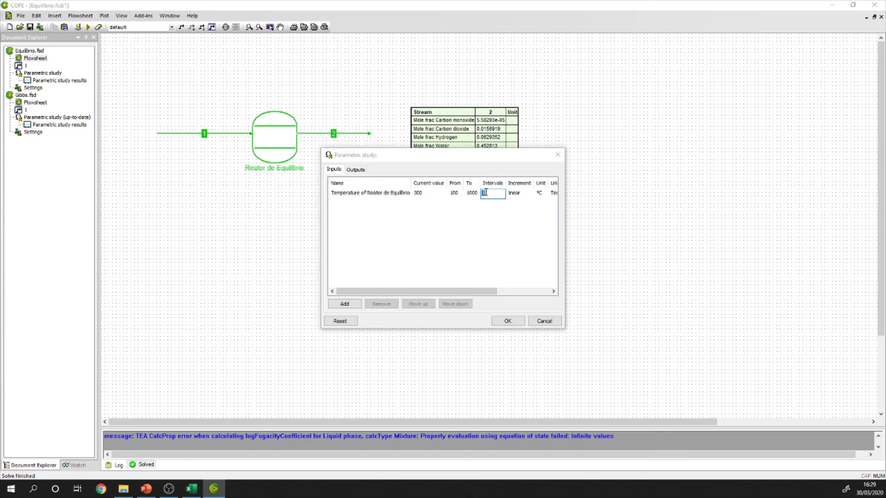
{"action": "type", "text": "100"}
{"action": "key", "text": "Return"}
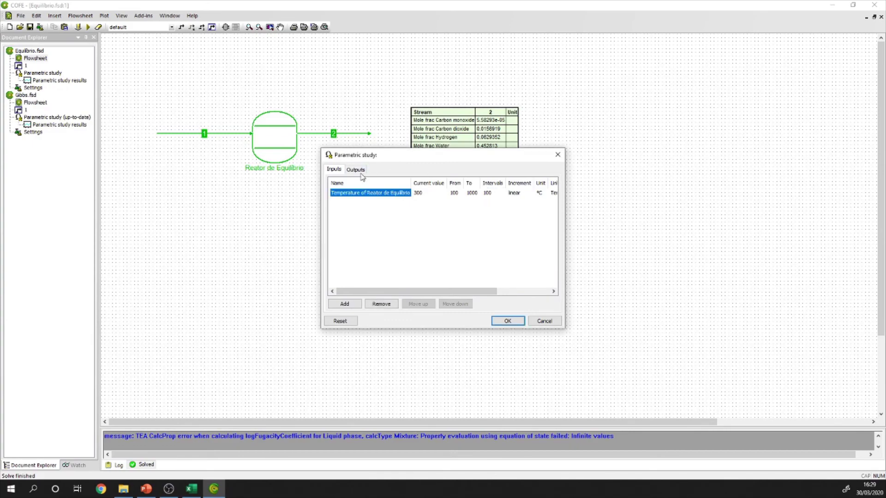
{"action": "left_click", "coordinate": [359, 172]}
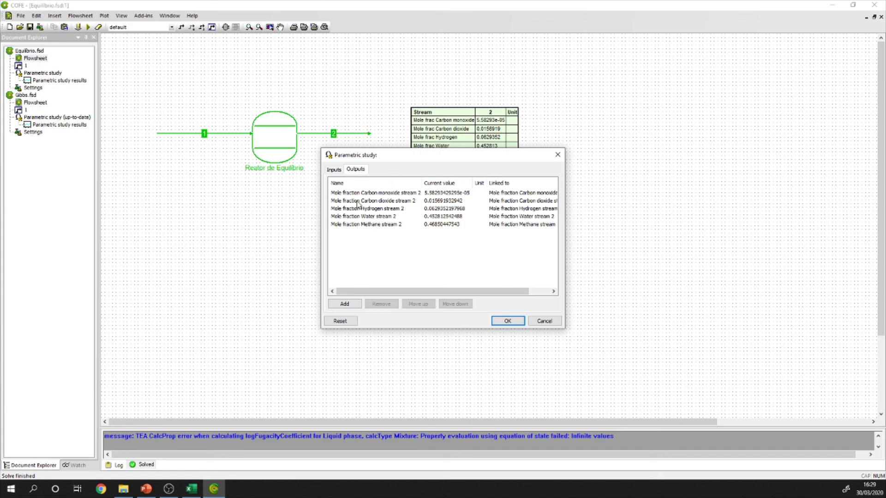
{"action": "left_click", "coordinate": [507, 322]}
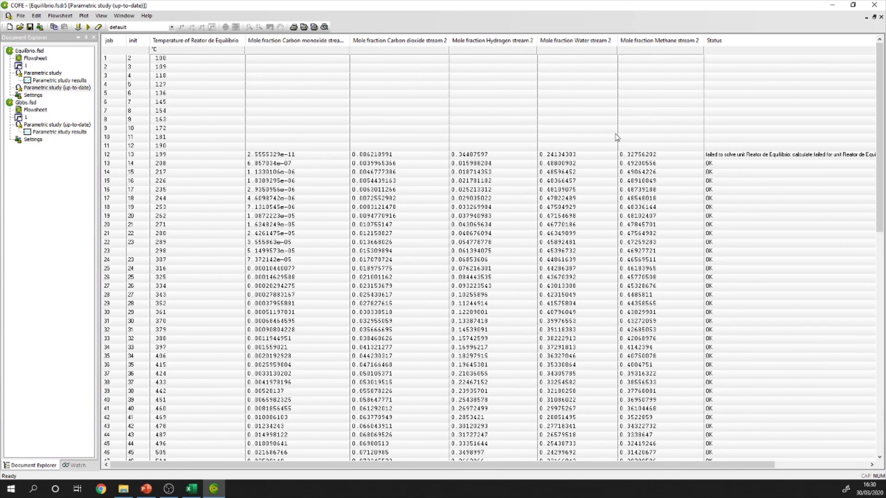
Step: Plot the stream 2 mole fractions of carbon monoxide, carbon dioxide, hydrogen, water and methane against the equilibrium reactor's temperature
{"action": "left_click", "coordinate": [84, 16]}
{"action": "left_click", "coordinate": [105, 27]}
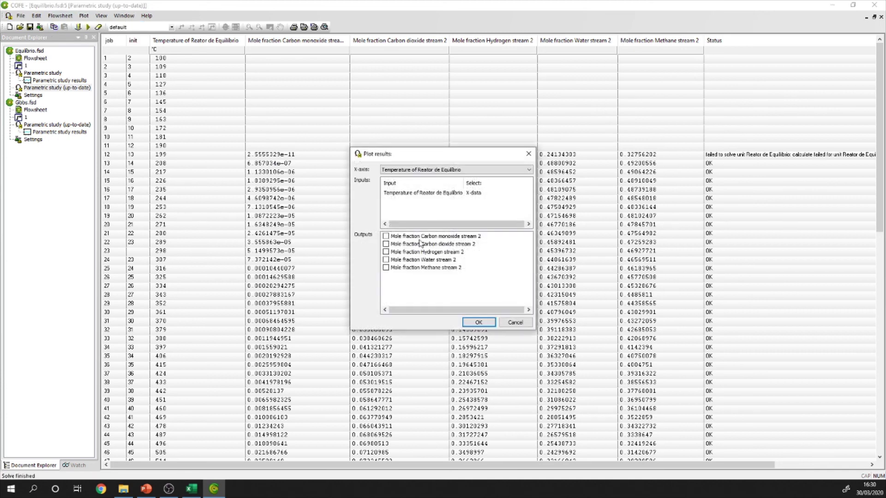
{"action": "left_click", "coordinate": [386, 268]}
{"action": "left_click", "coordinate": [385, 252]}
{"action": "left_click", "coordinate": [386, 245]}
{"action": "left_click", "coordinate": [386, 236]}
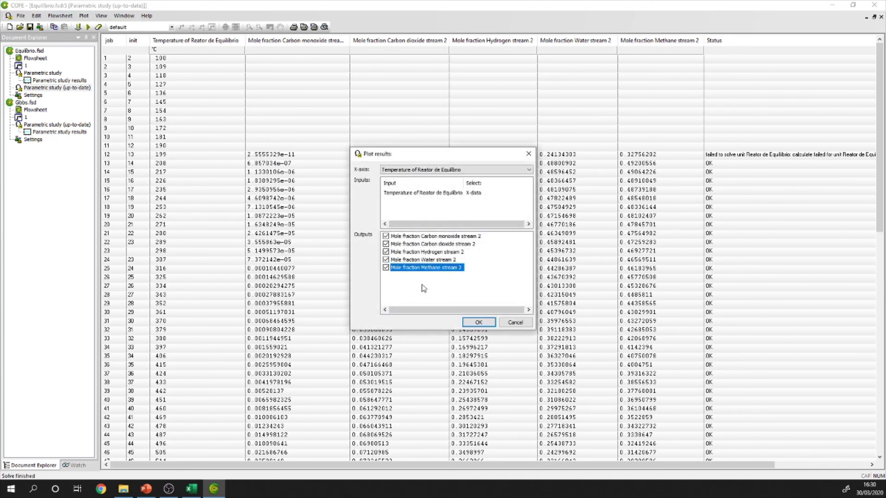
{"action": "left_click", "coordinate": [479, 323]}
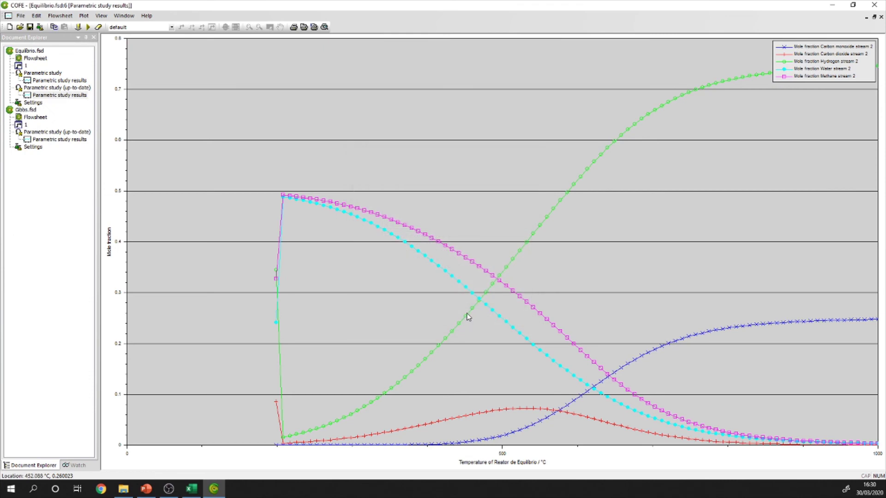